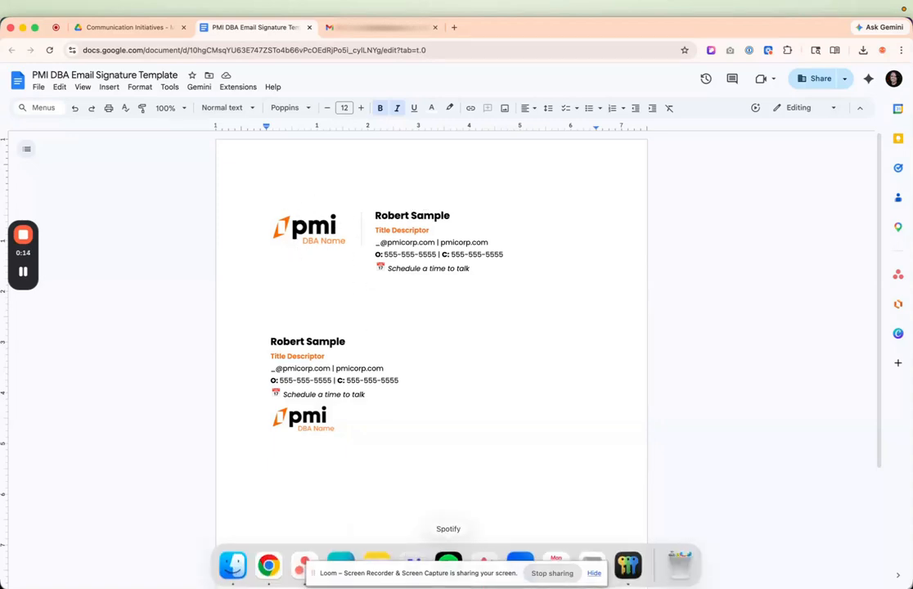
# Switch to Canva and swap the design's DBA Name logo for the Puerto Rico logo from the brand kit.
pyautogui.click(341, 560)
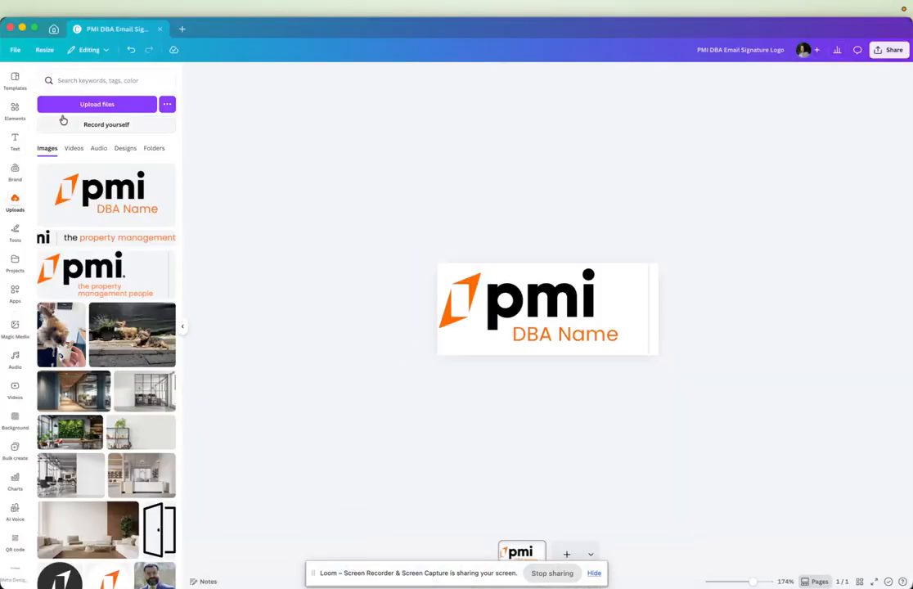
pyautogui.click(14, 174)
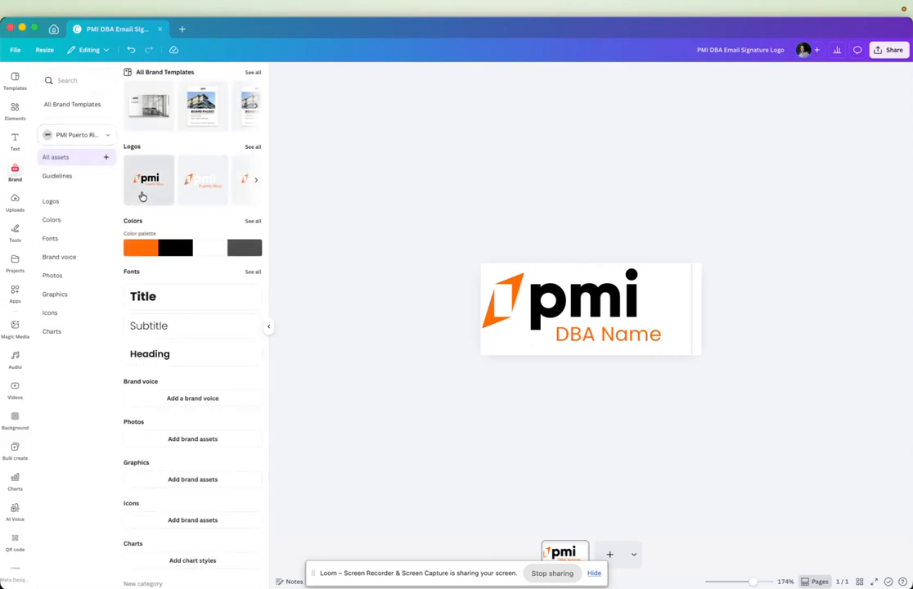
pyautogui.moveTo(150, 194); pyautogui.dragTo(530, 313)
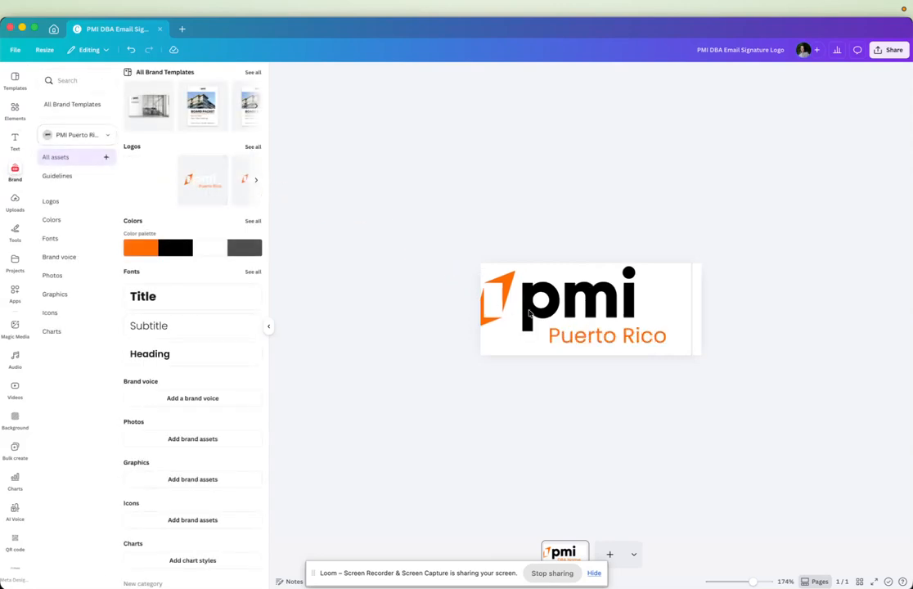
pyautogui.click(578, 329)
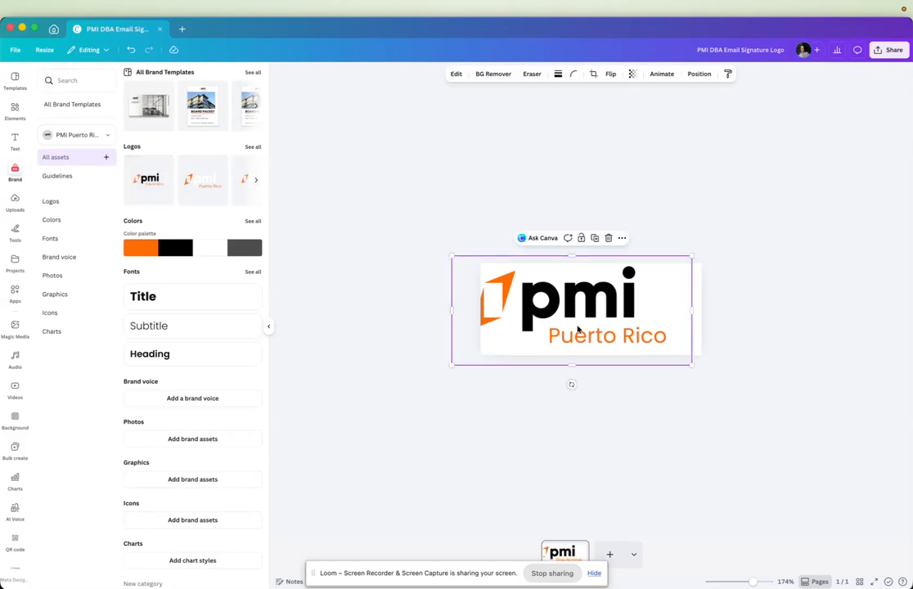
# Nudge the Puerto Rico logo rightward until its orange mark sits fully inside the design's left edge.
pyautogui.press('Right')
pyautogui.press('Right')
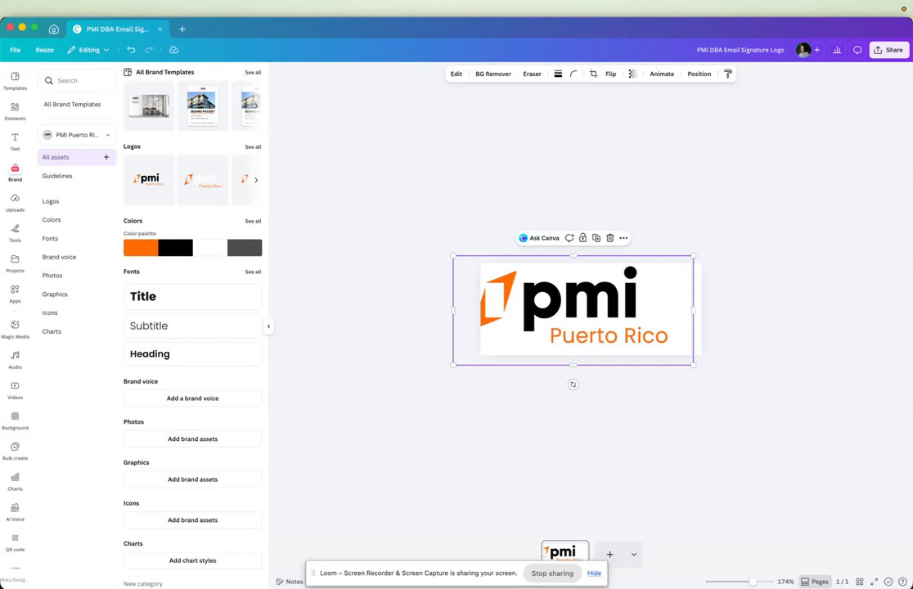
pyautogui.hotkey('shift', 'Right')
pyautogui.hotkey('shift', 'Right')
pyautogui.press('Left')
pyautogui.press('Left')
pyautogui.press('Left')
pyautogui.press('Left')
pyautogui.press('Left')
pyautogui.press('Left')
pyautogui.press('Left')
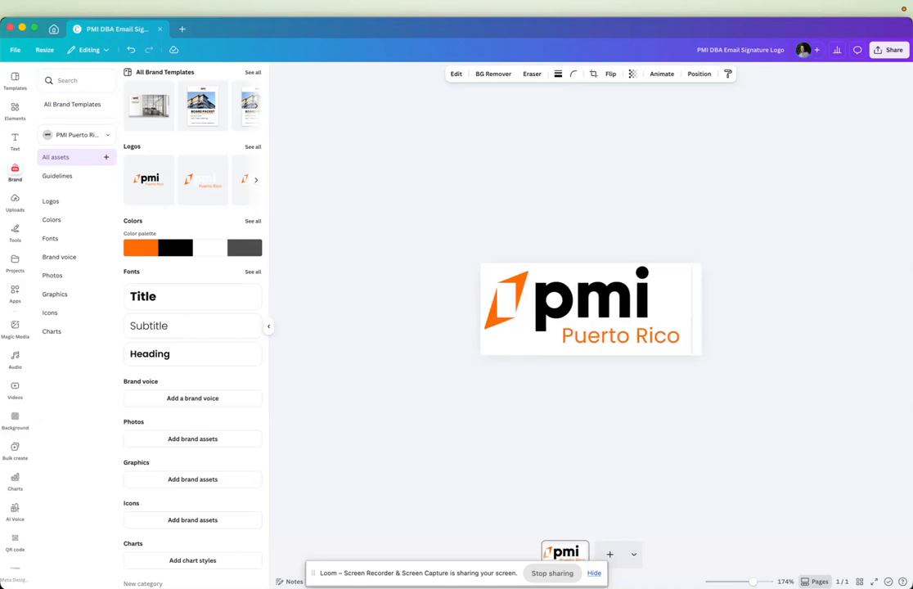
pyautogui.press('Left')
pyautogui.press('Left')
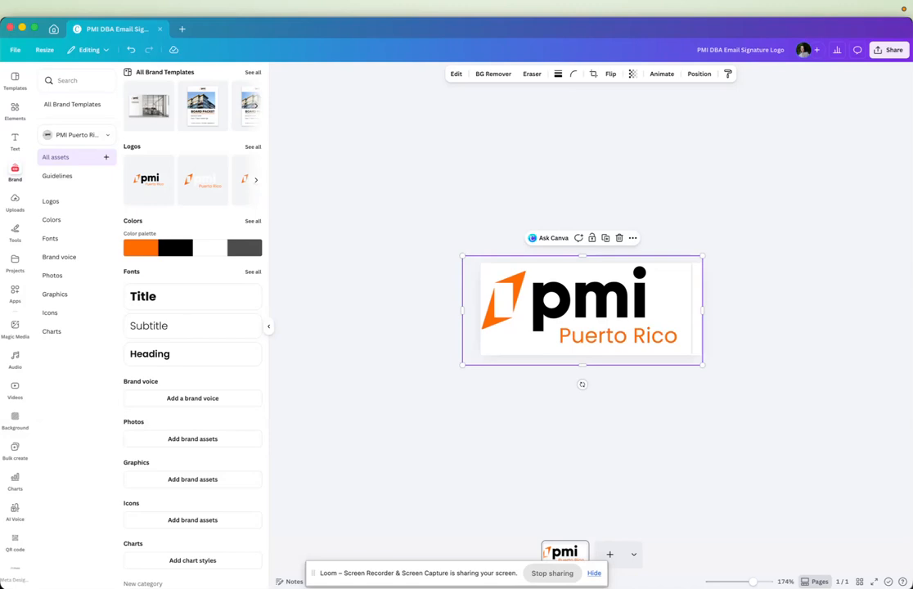
# Scale the Puerto Rico logo down slightly and reposition it to fit inside the design beside the divider line.
pyautogui.moveTo(700, 255); pyautogui.dragTo(684, 262)
pyautogui.moveTo(627, 316); pyautogui.dragTo(629, 312)
pyautogui.click(777, 282)
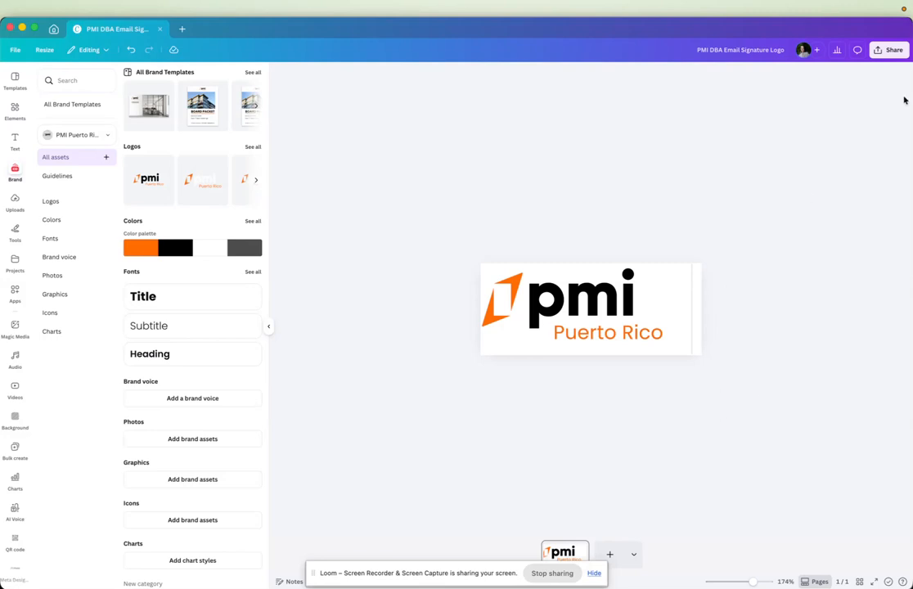
# Download the design as a transparent PNG at size 1, saved to Downloads as "PMI DBA Email Signature Logo Test This".
pyautogui.click(888, 50)
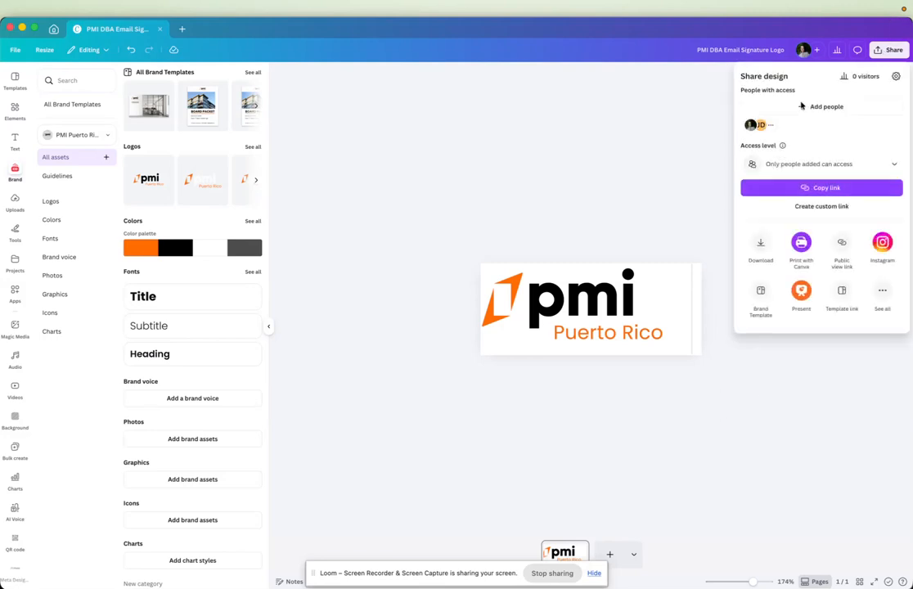
pyautogui.click(761, 250)
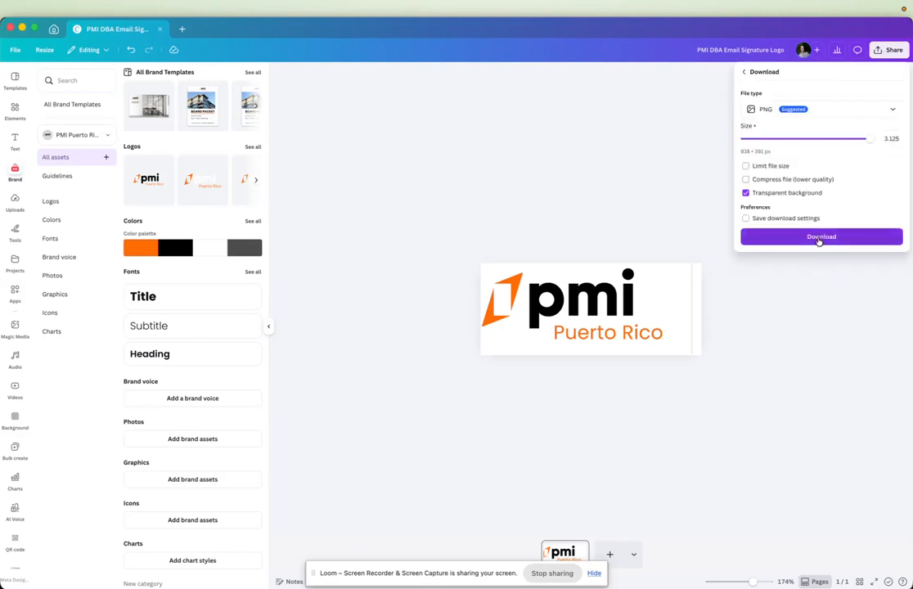
pyautogui.moveTo(745, 145); pyautogui.dragTo(767, 144)
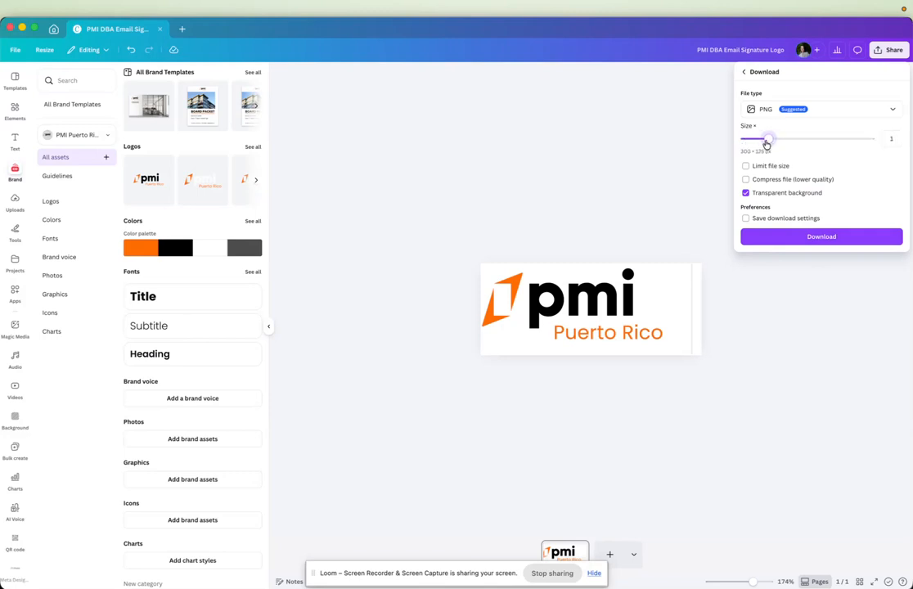
pyautogui.click(811, 238)
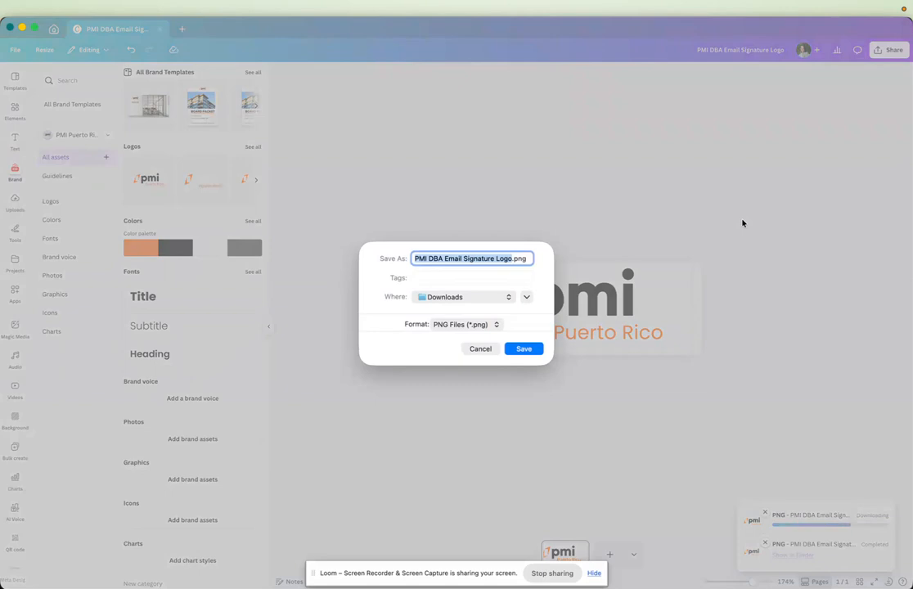
pyautogui.press('Right')
pyautogui.write('Test T')
pyautogui.press('Return')
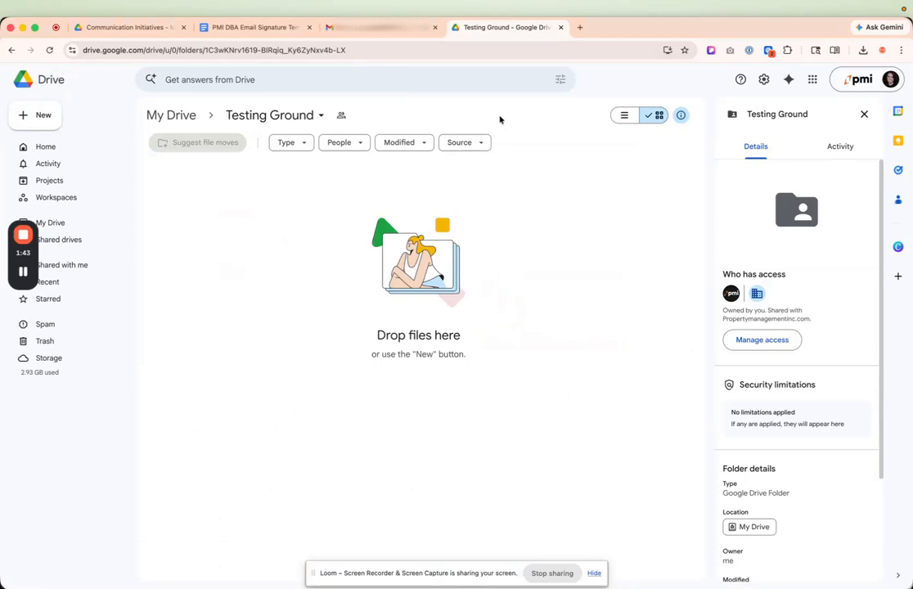
# Upload "PMI DBA Email Signature Logo Test This.png" from the Downloads folder to the Testing Ground folder in Google Drive.
pyautogui.moveTo(232, 584)
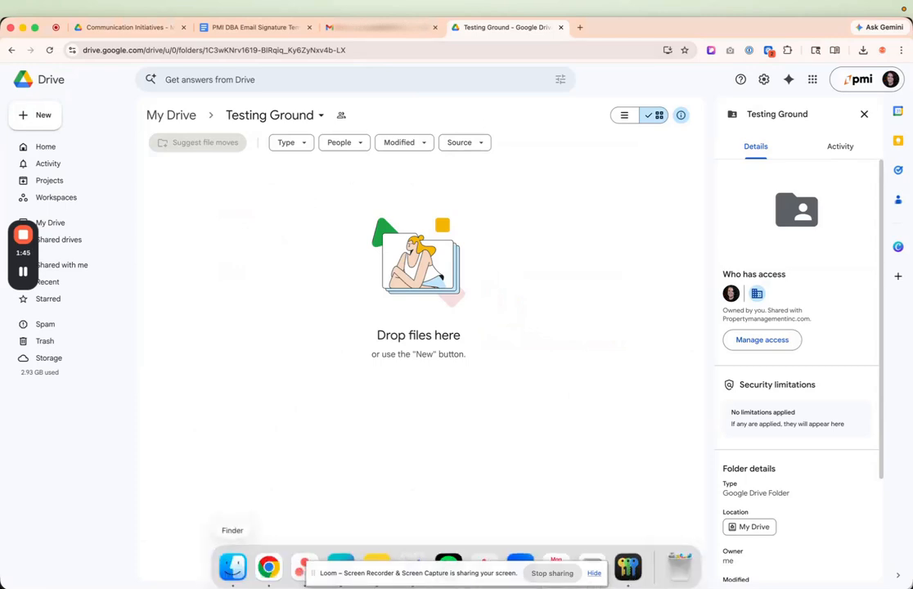
pyautogui.click(229, 570)
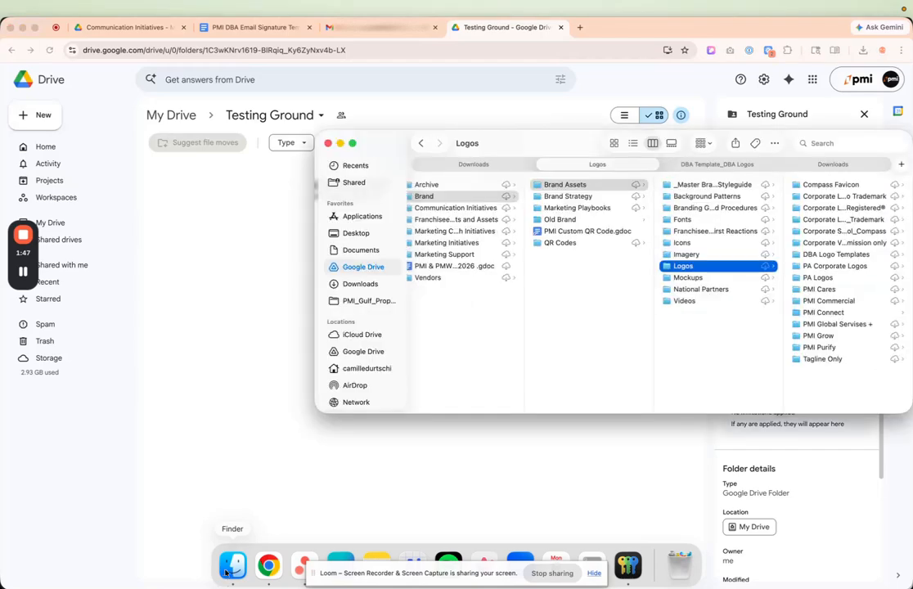
pyautogui.click(496, 164)
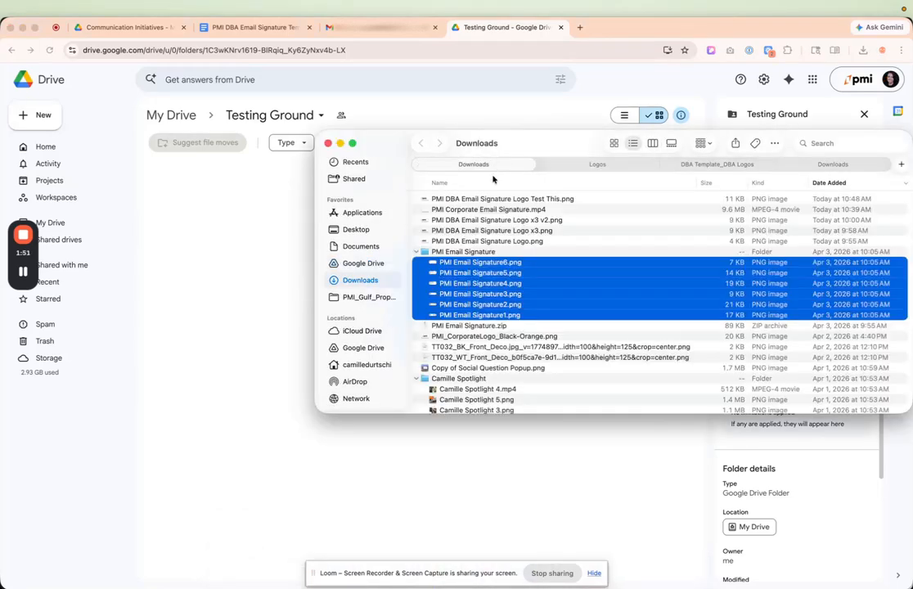
pyautogui.moveTo(449, 199)
pyautogui.mouseDown()
pyautogui.moveTo(352, 214)
pyautogui.moveTo(253, 275)
pyautogui.mouseUp()
pyautogui.click(252, 274)
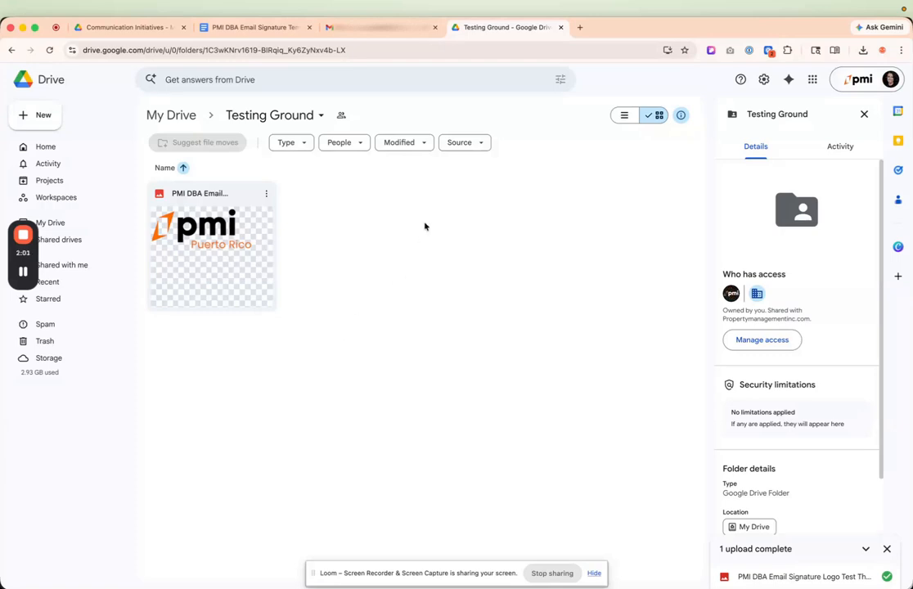
# Share the uploaded logo so that anyone with the link can view it, and copy its link.
pyautogui.click(267, 195)
pyautogui.moveTo(350, 333)
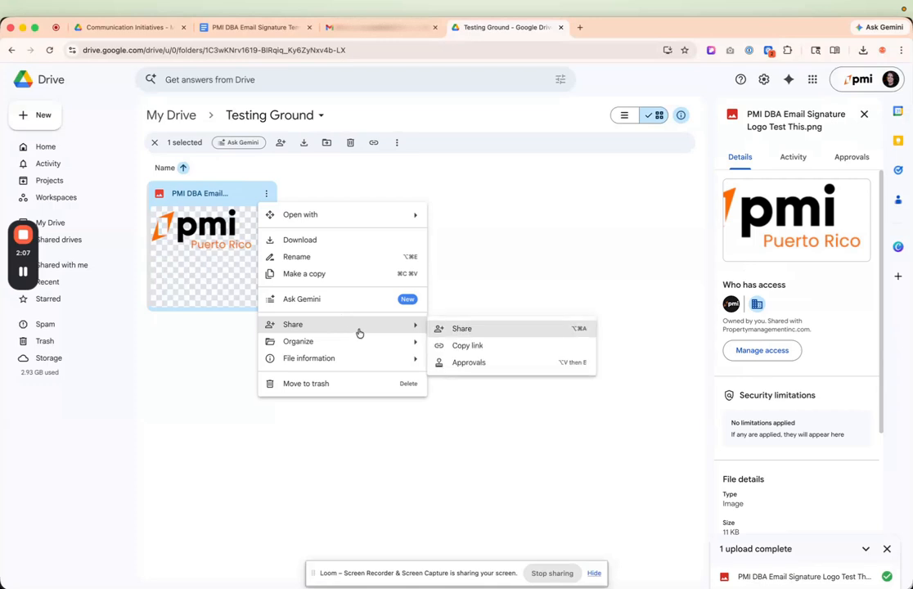
pyautogui.click(463, 329)
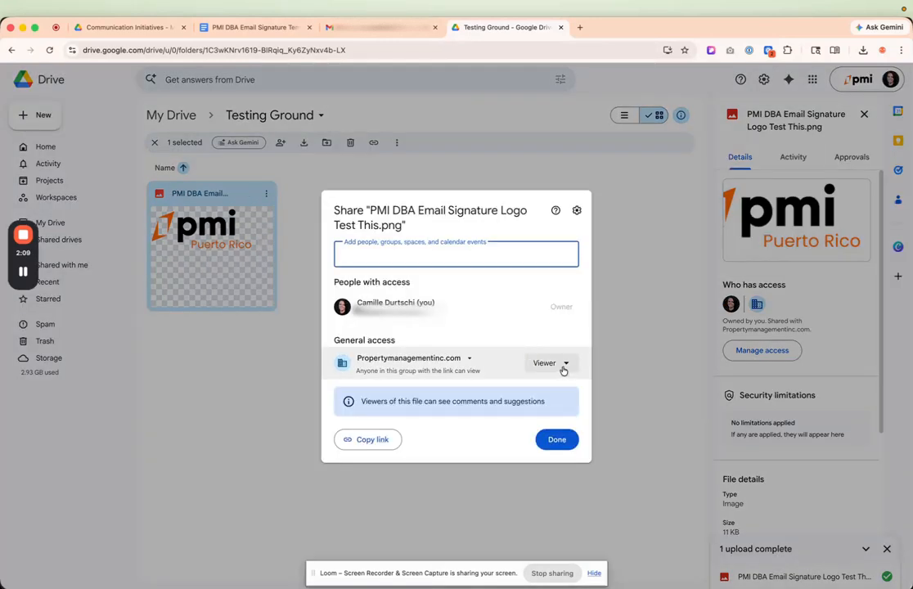
pyautogui.click(466, 359)
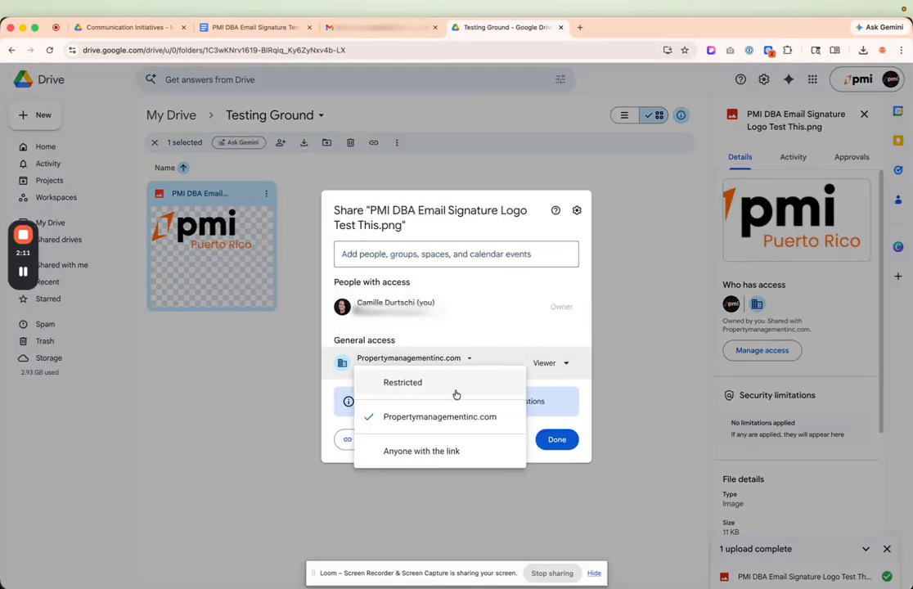
pyautogui.click(445, 455)
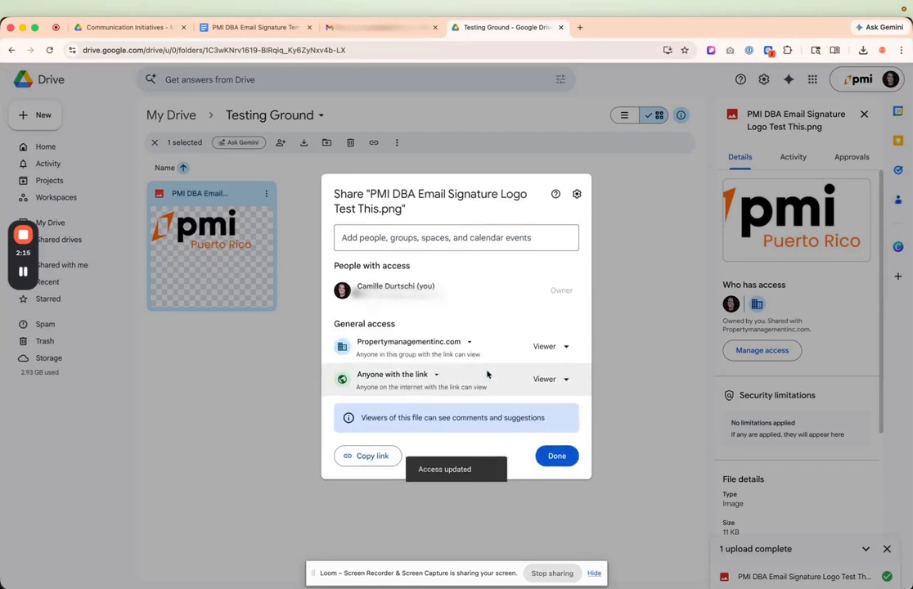
pyautogui.click(383, 457)
pyautogui.click(566, 459)
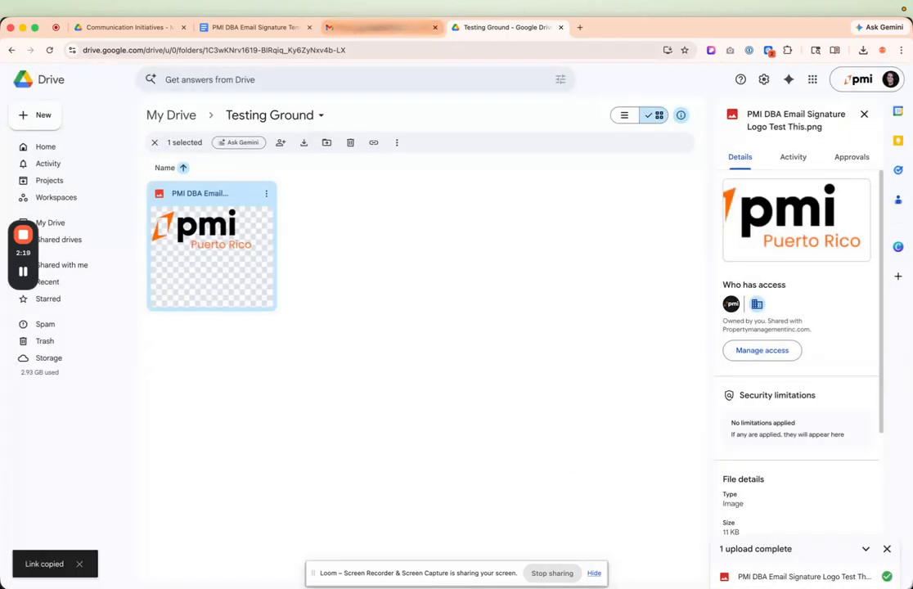
# In the PMI DBA Email Signature Template document, replace the upper signature's logo with "PMI DBA Email Signature Logo Test This.png" from Drive.
pyautogui.click(255, 27)
pyautogui.click(312, 236)
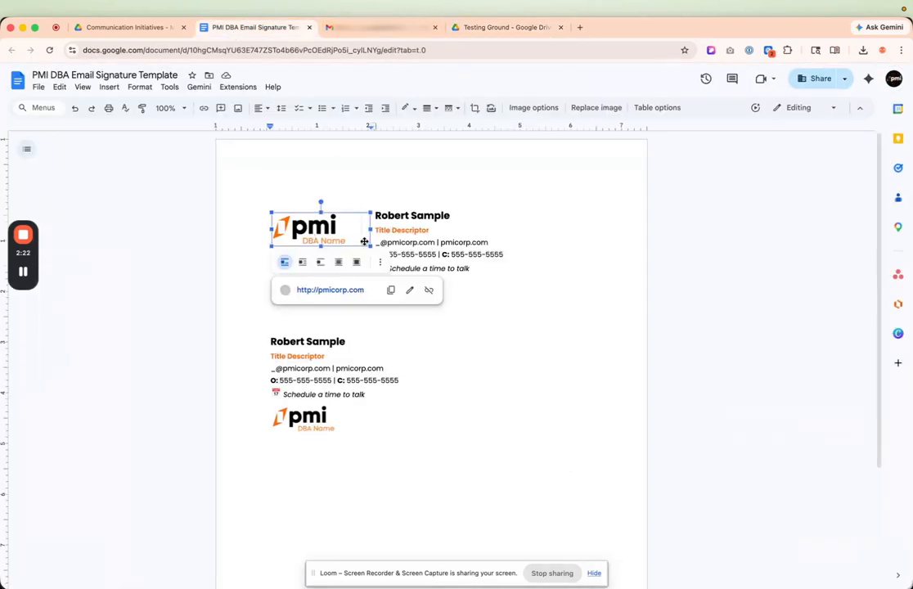
pyautogui.click(593, 109)
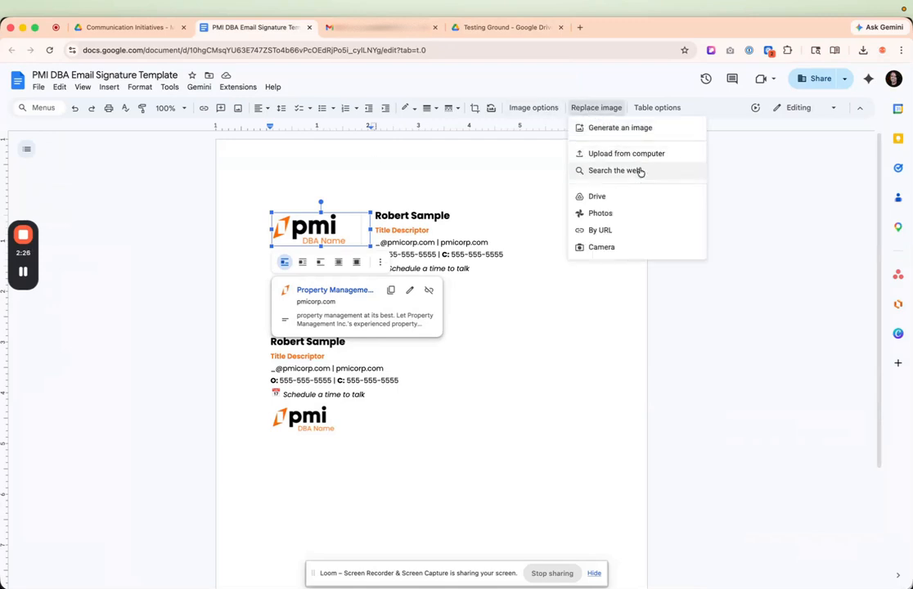
pyautogui.click(616, 196)
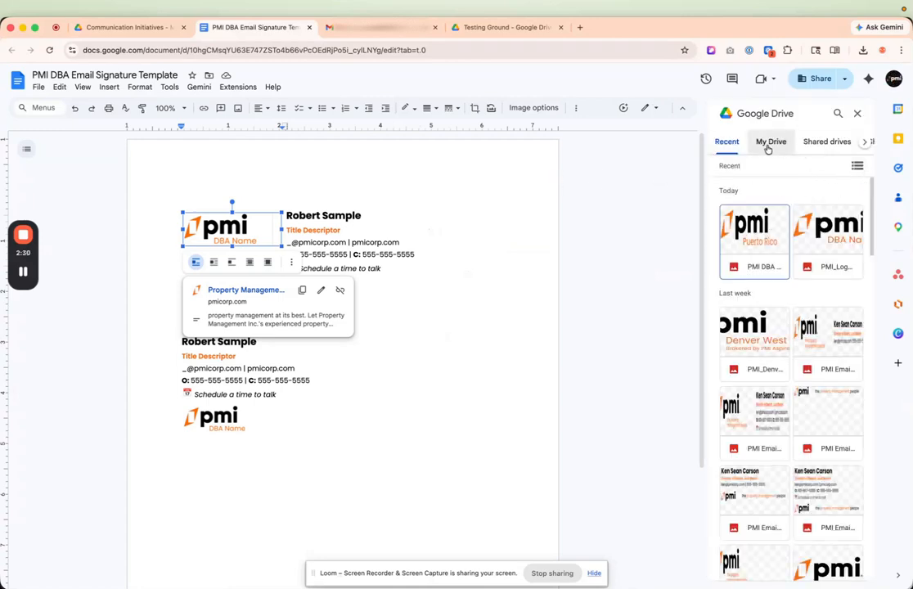
pyautogui.doubleClick(755, 268)
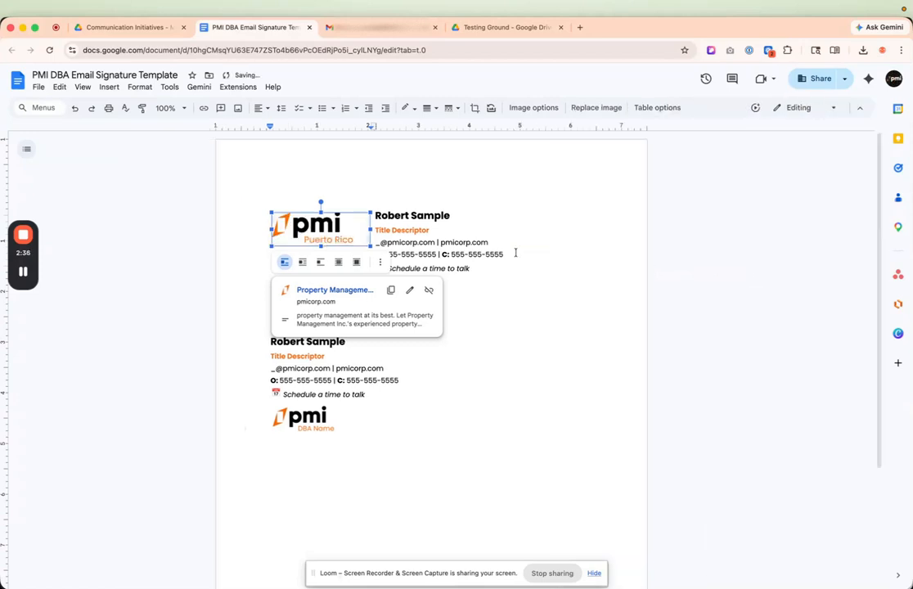
# Extend the crop of the upper signature's logo to show the whole image, and widen the logo column slightly.
pyautogui.rightClick(344, 227)
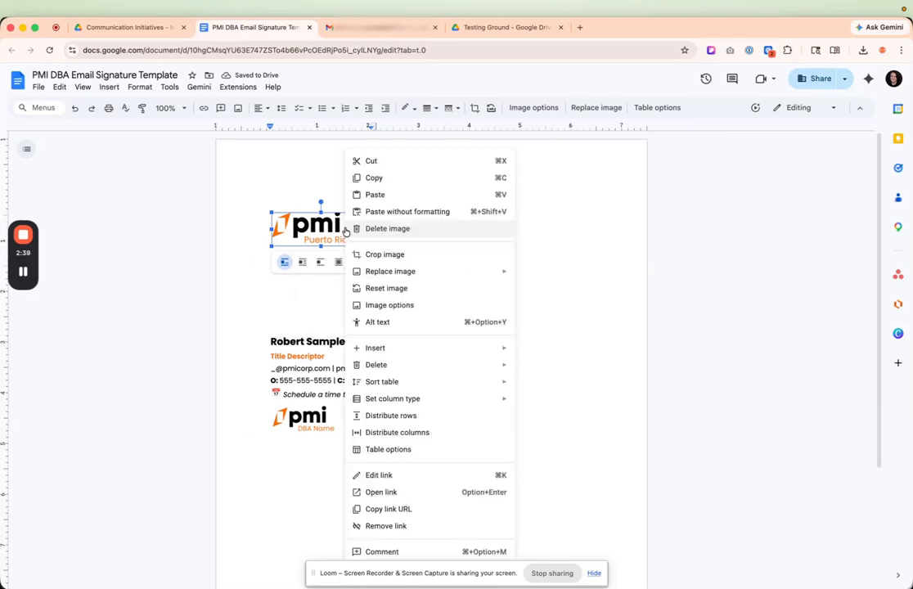
pyautogui.click(299, 171)
pyautogui.click(326, 219)
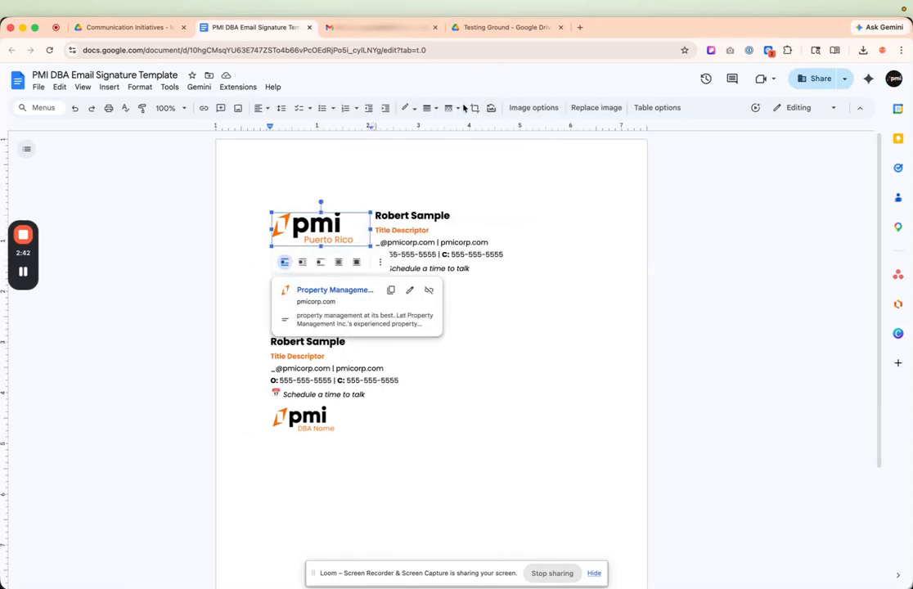
pyautogui.click(474, 107)
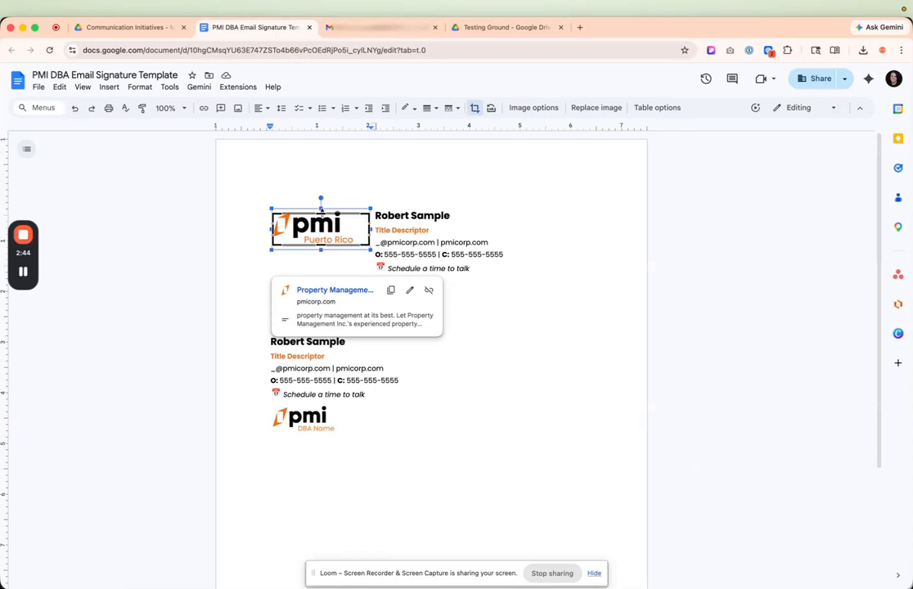
pyautogui.click(451, 181)
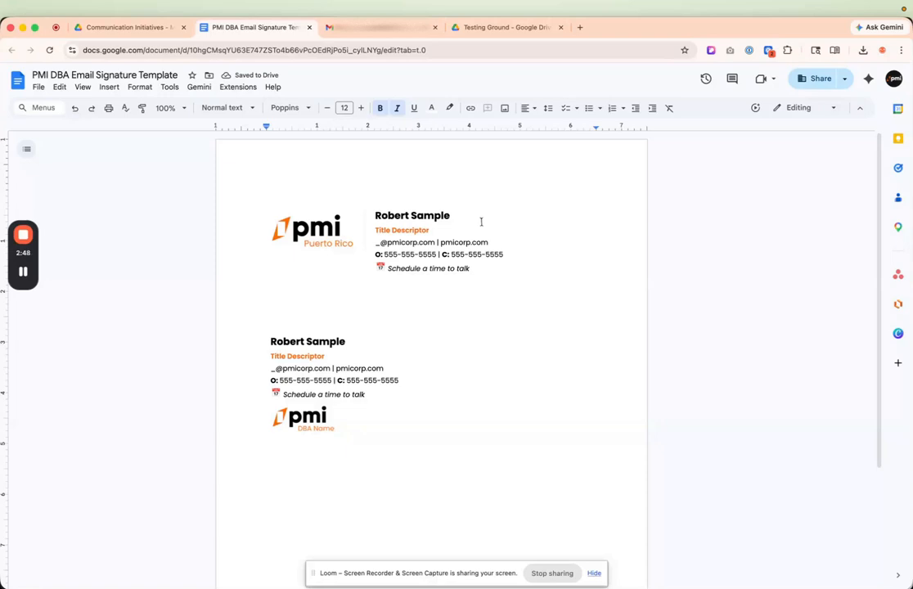
pyautogui.click(507, 262)
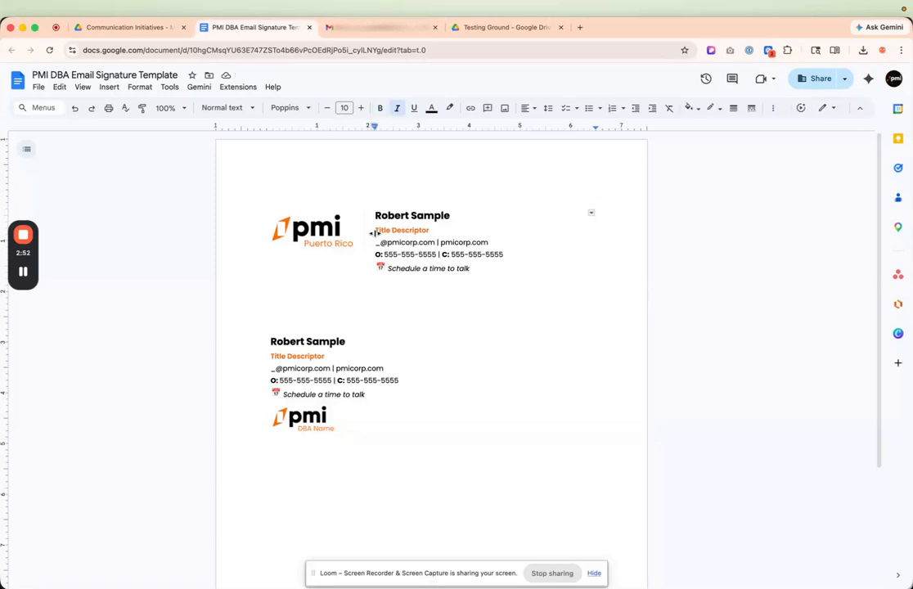
pyautogui.moveTo(372, 234); pyautogui.dragTo(378, 233)
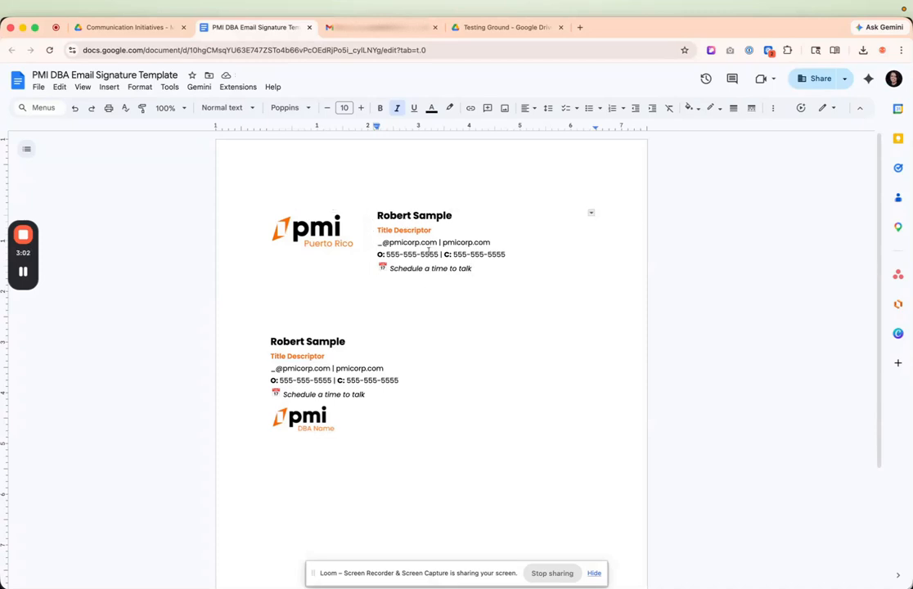
# Replace the underscore placeholder in the upper signature's email address with "info".
pyautogui.moveTo(378, 242); pyautogui.dragTo(382, 242)
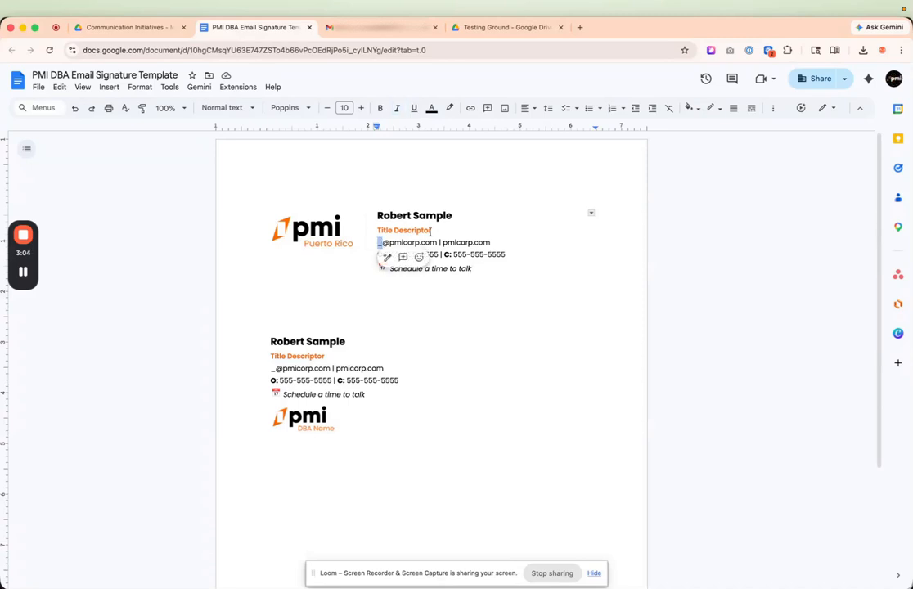
pyautogui.click(437, 242)
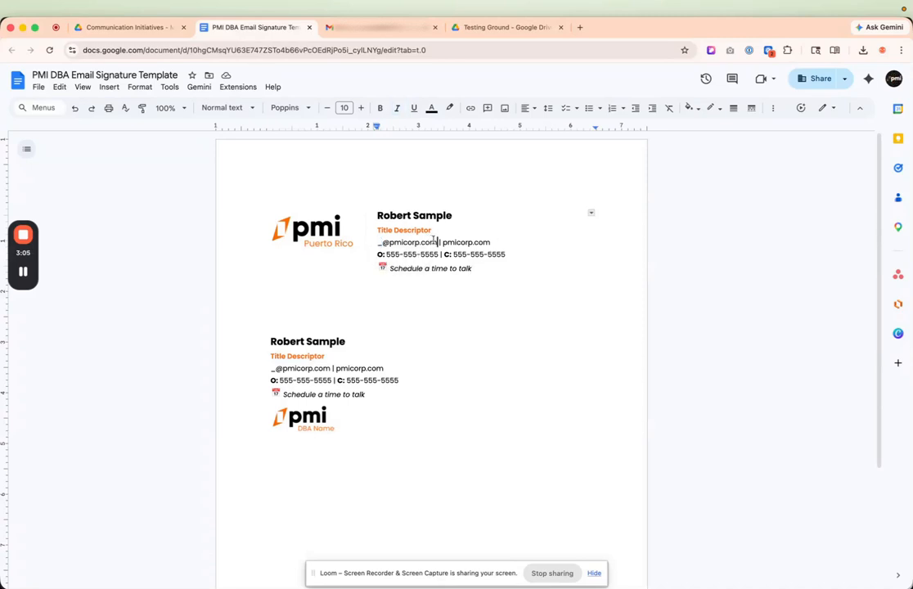
pyautogui.click(380, 243)
pyautogui.press('BackSpace')
pyautogui.write('info')
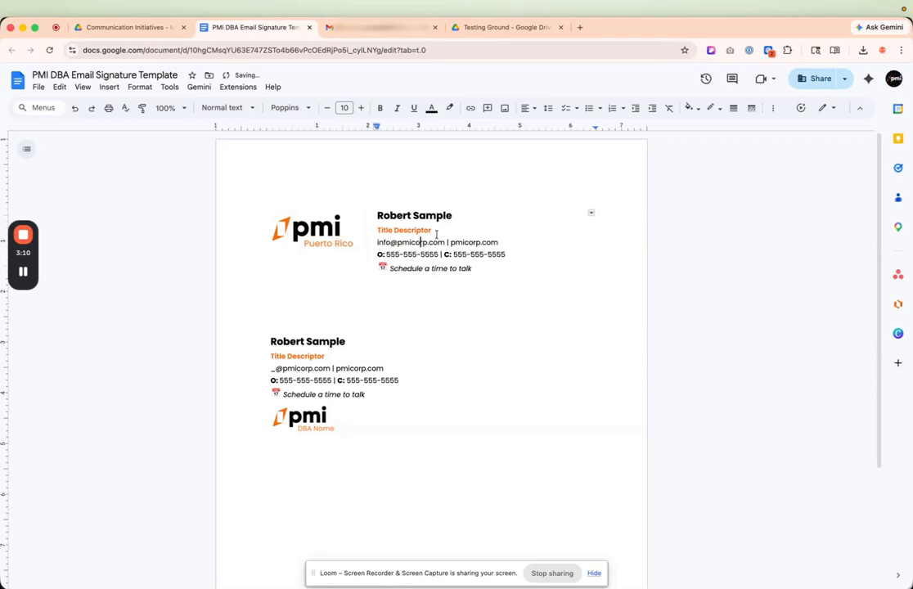
# Add an e-mail link to the upper signature's email address, and format the linked text as black without an underline.
pyautogui.moveTo(445, 243); pyautogui.dragTo(374, 241)
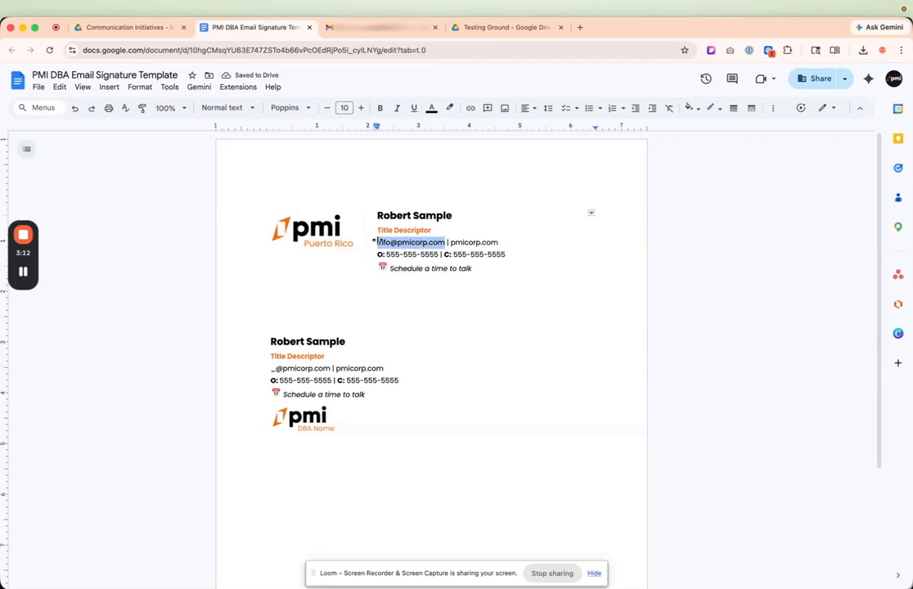
pyautogui.click(471, 108)
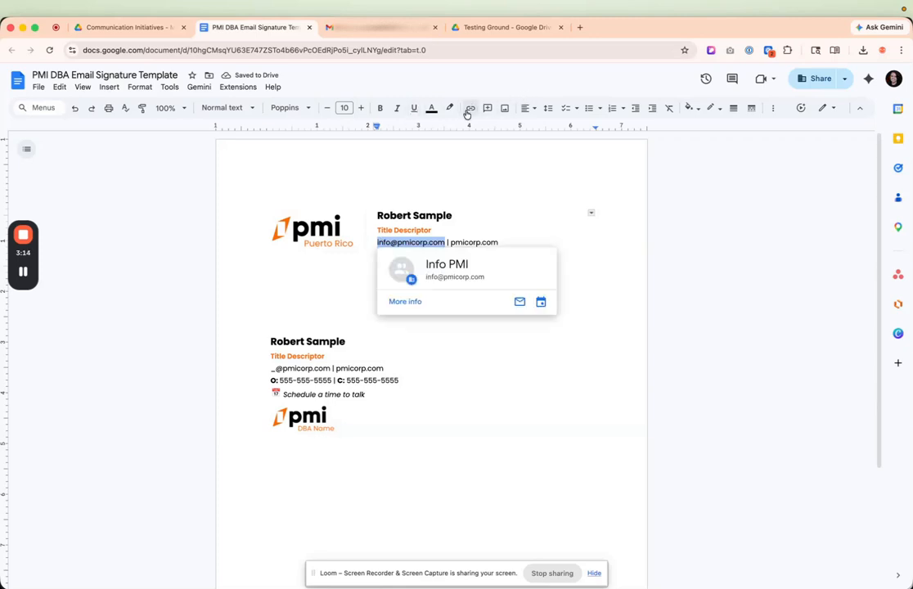
pyautogui.click(491, 240)
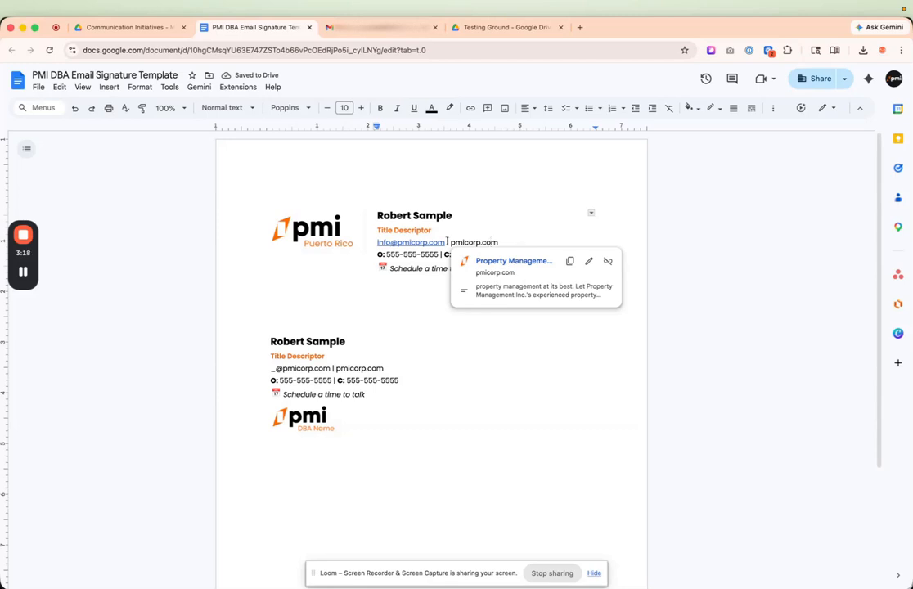
pyautogui.moveTo(443, 239)
pyautogui.mouseDown()
pyautogui.moveTo(370, 241)
pyautogui.moveTo(378, 242)
pyautogui.mouseUp()
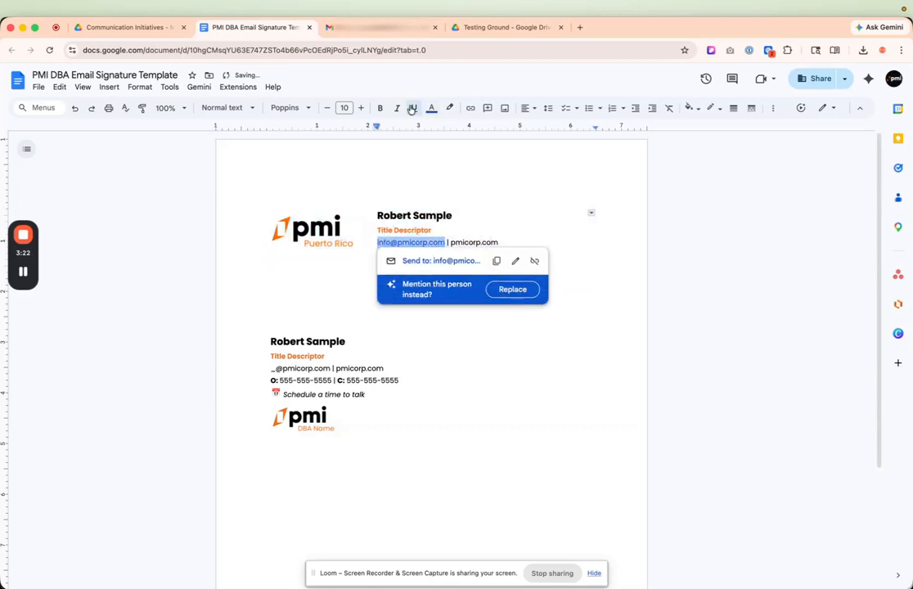
pyautogui.click(430, 108)
pyautogui.click(435, 128)
pyautogui.click(528, 218)
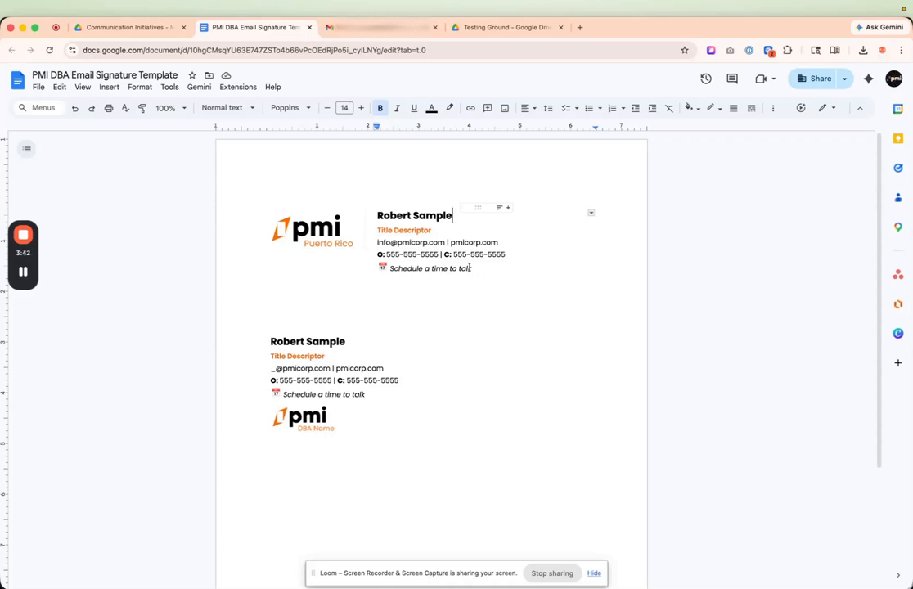
pyautogui.moveTo(471, 268); pyautogui.dragTo(378, 269)
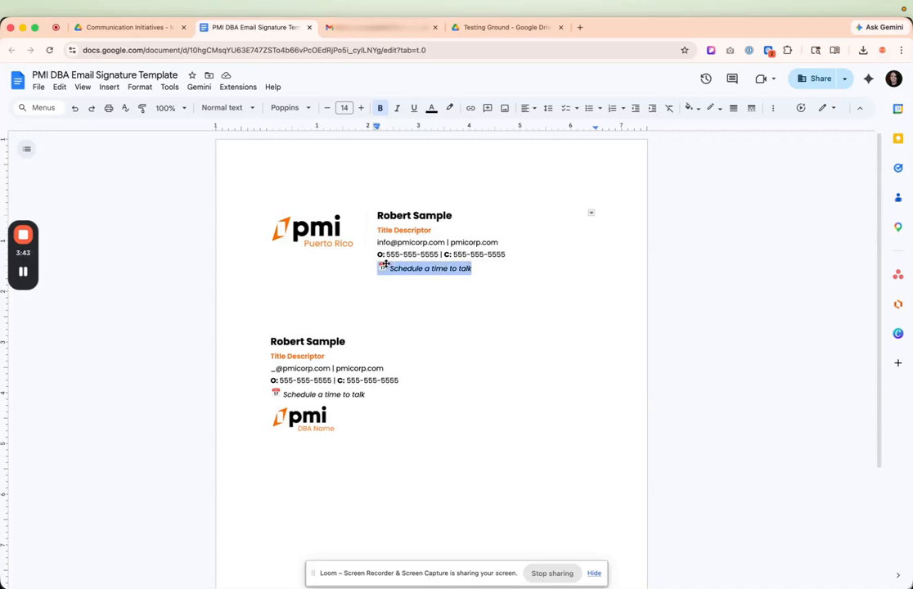
pyautogui.click(471, 109)
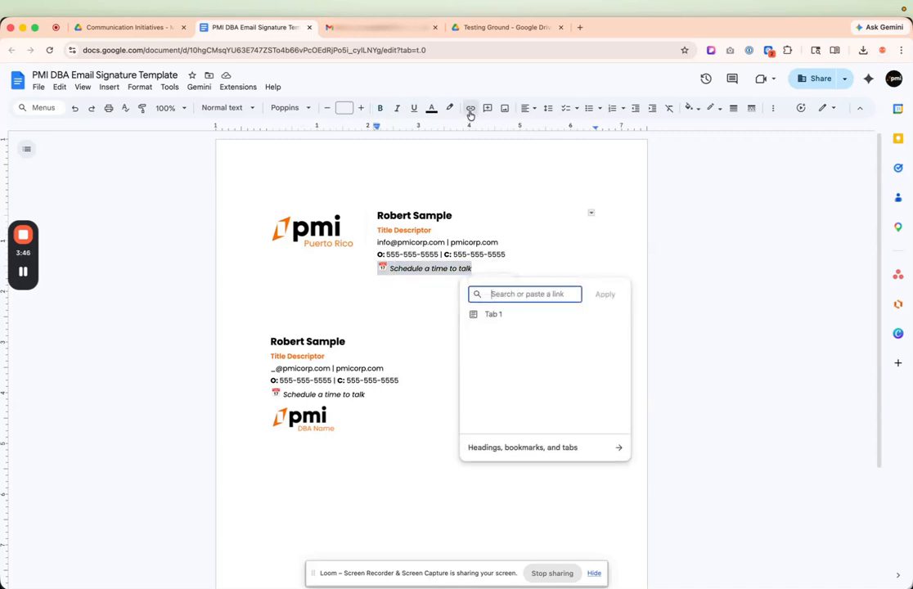
pyautogui.click(578, 215)
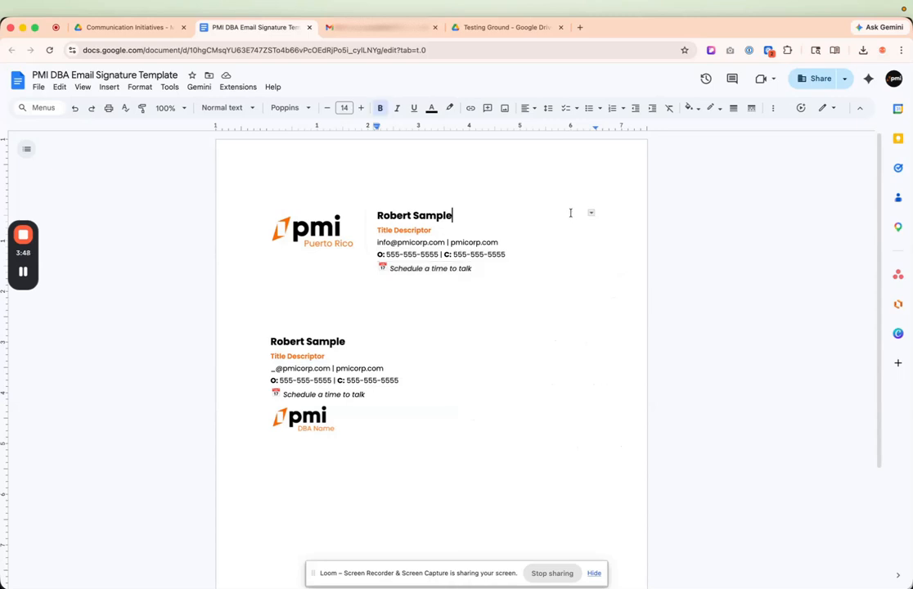
# Select and copy the entire upper signature, including the blank lines directly above and below it.
pyautogui.click(582, 309)
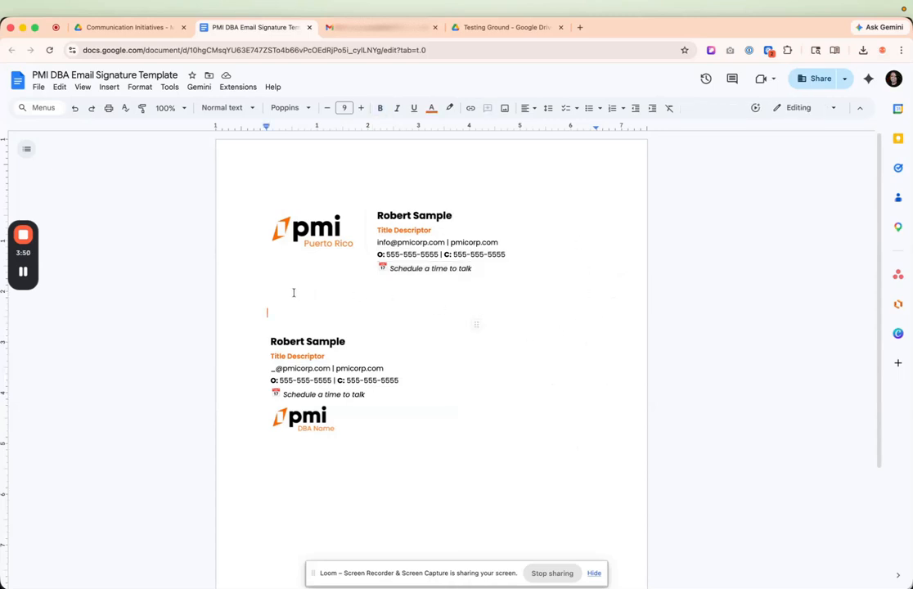
pyautogui.moveTo(278, 298); pyautogui.dragTo(264, 235)
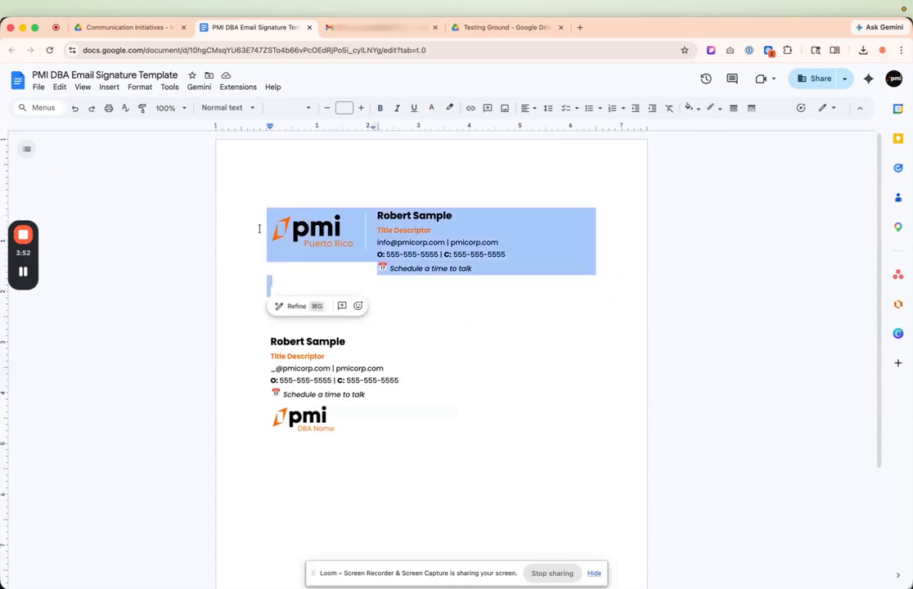
pyautogui.moveTo(275, 191); pyautogui.dragTo(367, 290)
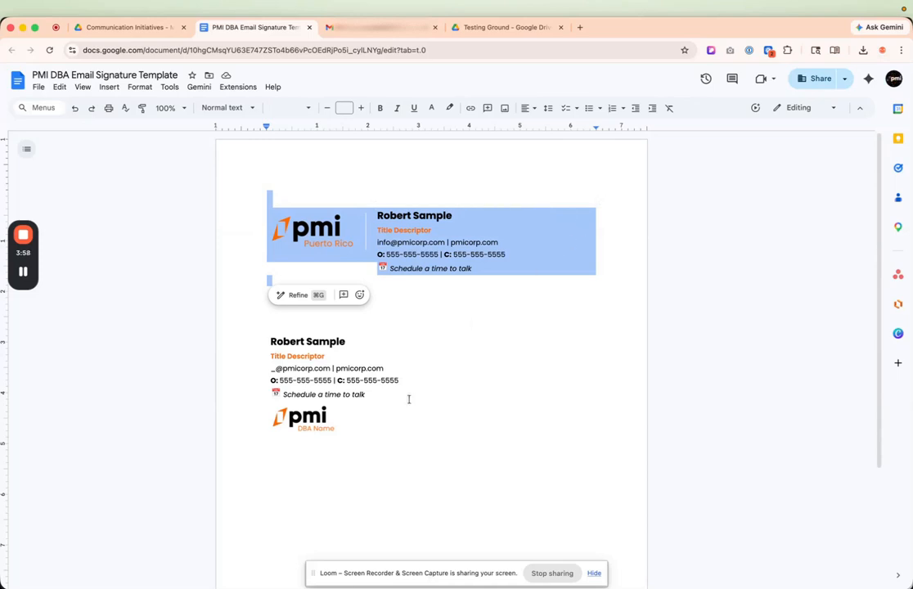
# Switch to Gmail and create a new signature named "DBA Test" in the general settings.
pyautogui.click(380, 29)
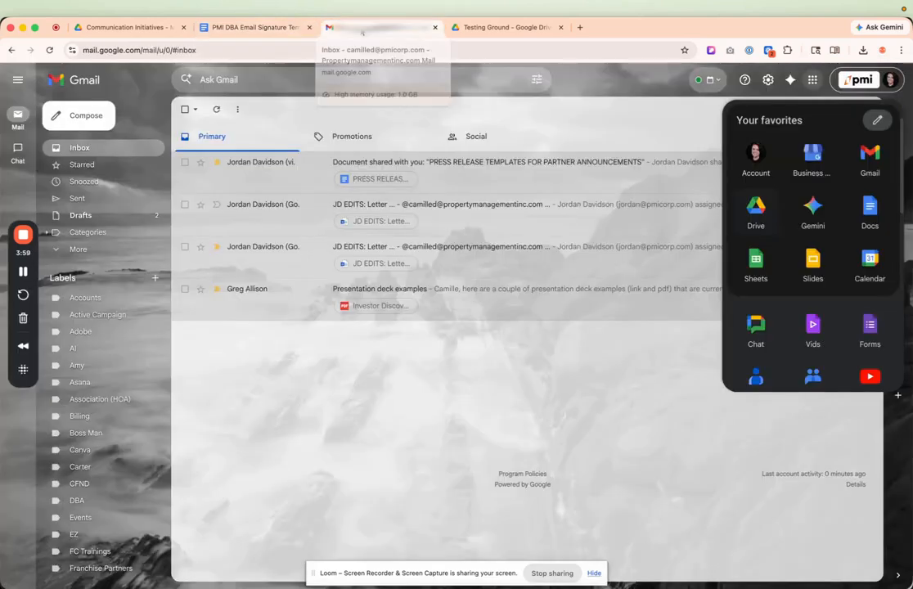
pyautogui.click(813, 79)
pyautogui.click(813, 79)
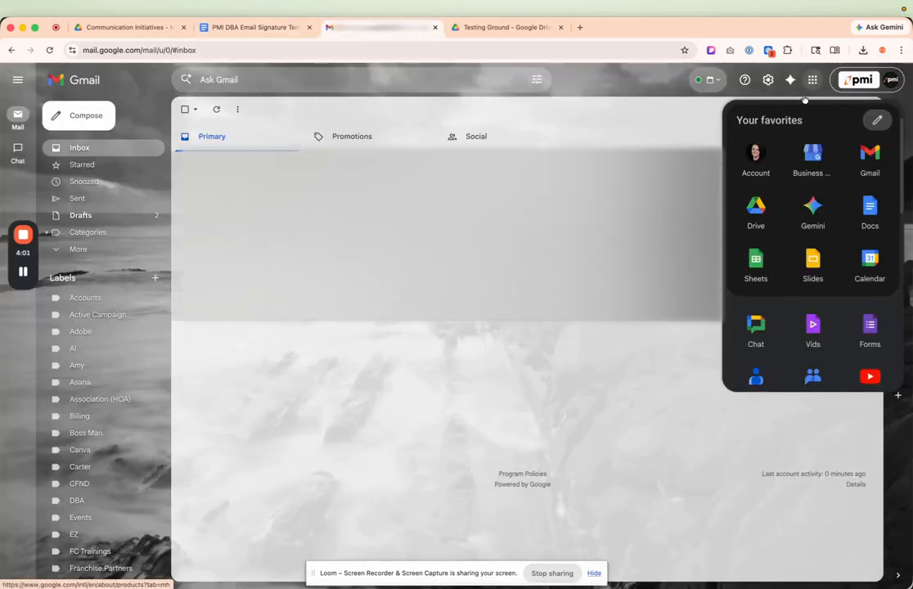
pyautogui.click(767, 79)
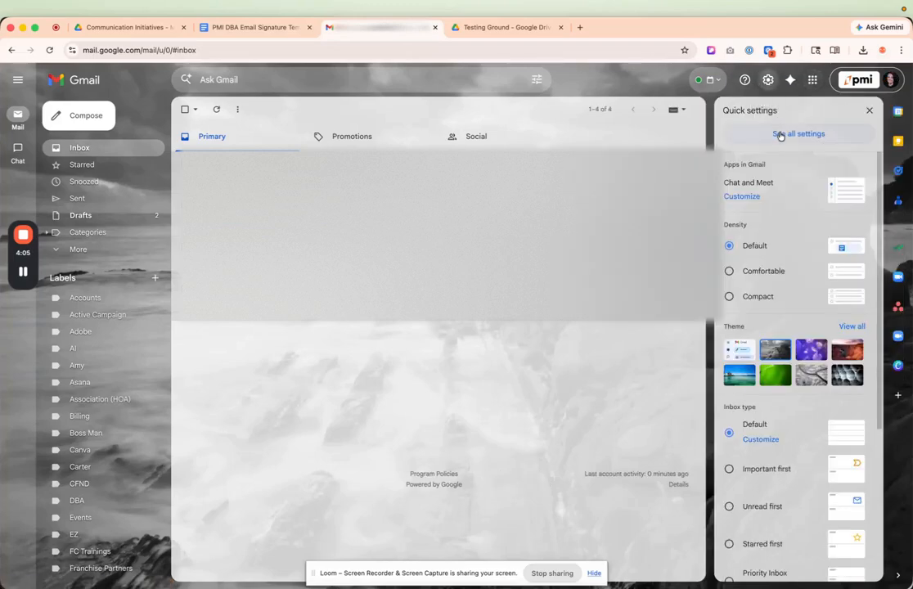
pyautogui.scroll(-15, 652, 328)
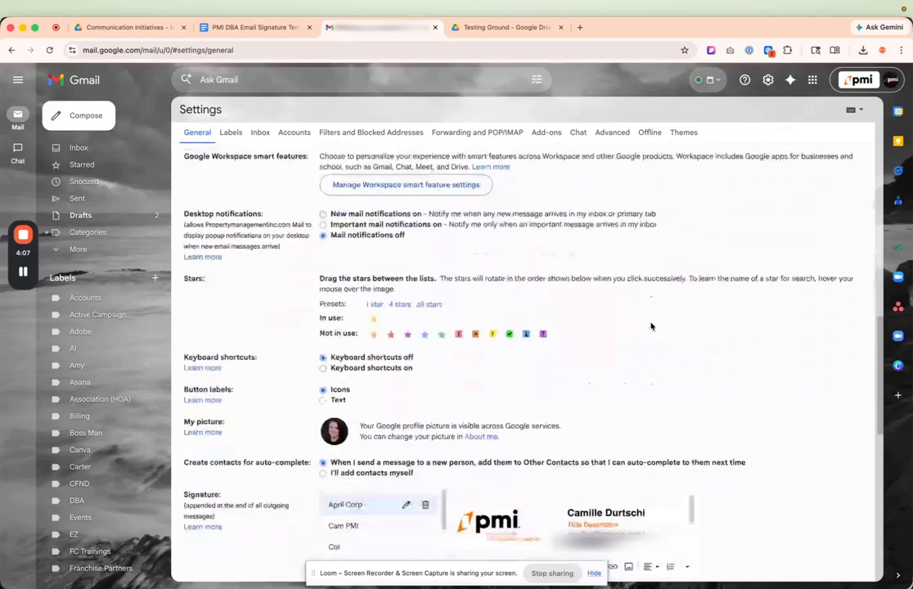
pyautogui.click(367, 361)
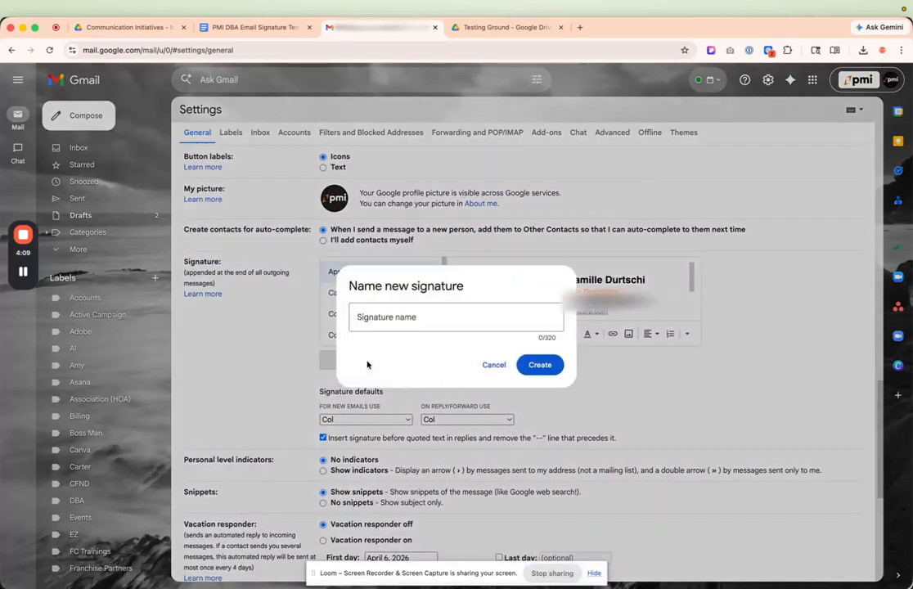
pyautogui.write('DBA Test')
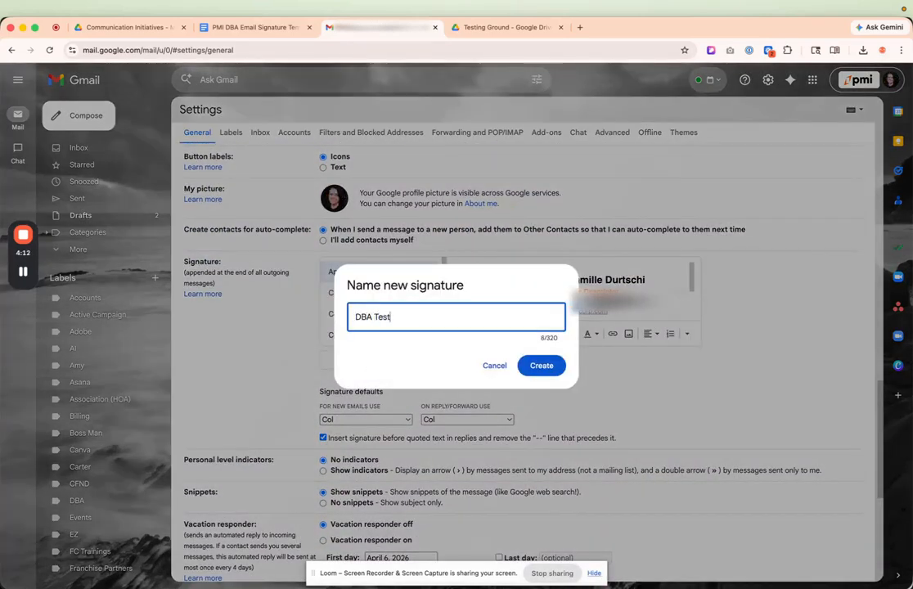
pyautogui.press('Return')
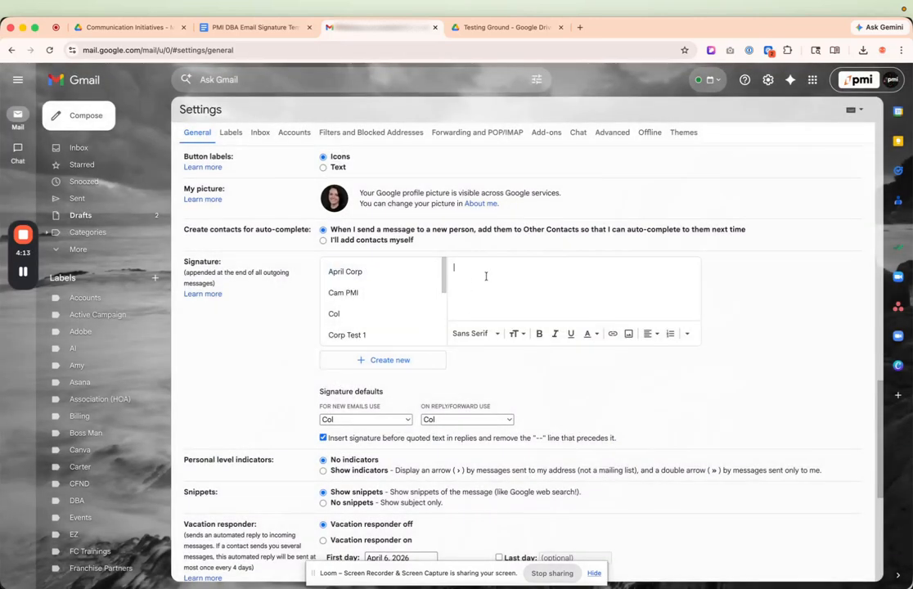
# Paste the copied signature into the "DBA Test" signature, check its full content, and save the settings changes.
pyautogui.press('super+v')
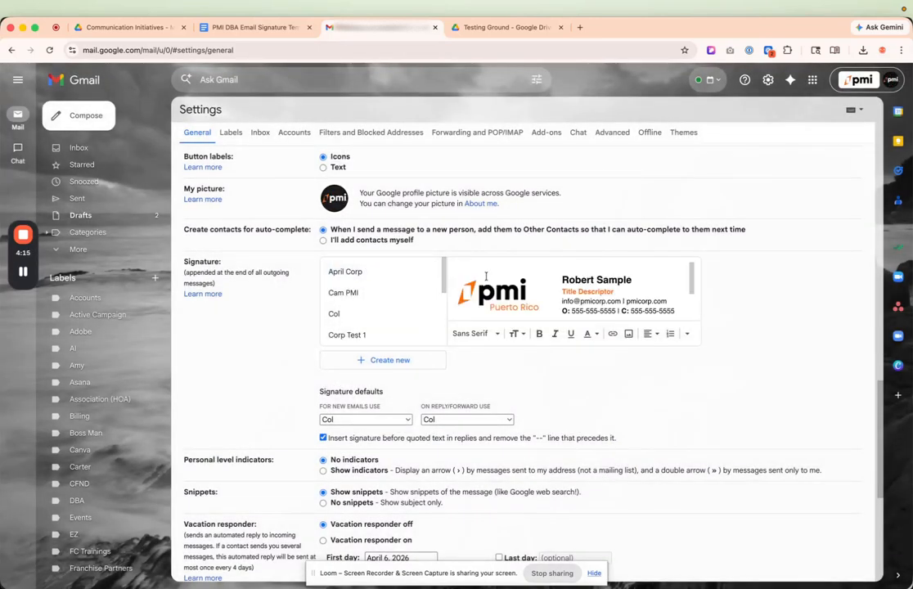
pyautogui.scroll(-1, 507, 270)
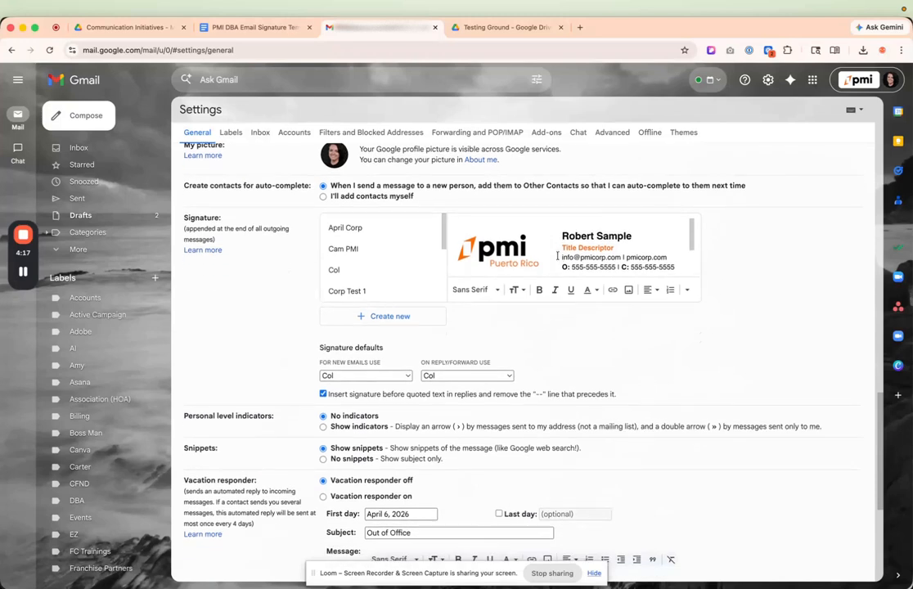
pyautogui.scroll(-2, 597, 253)
pyautogui.scroll(2, 596, 253)
pyautogui.scroll(-2, 596, 253)
pyautogui.scroll(2, 597, 253)
pyautogui.scroll(-2, 596, 253)
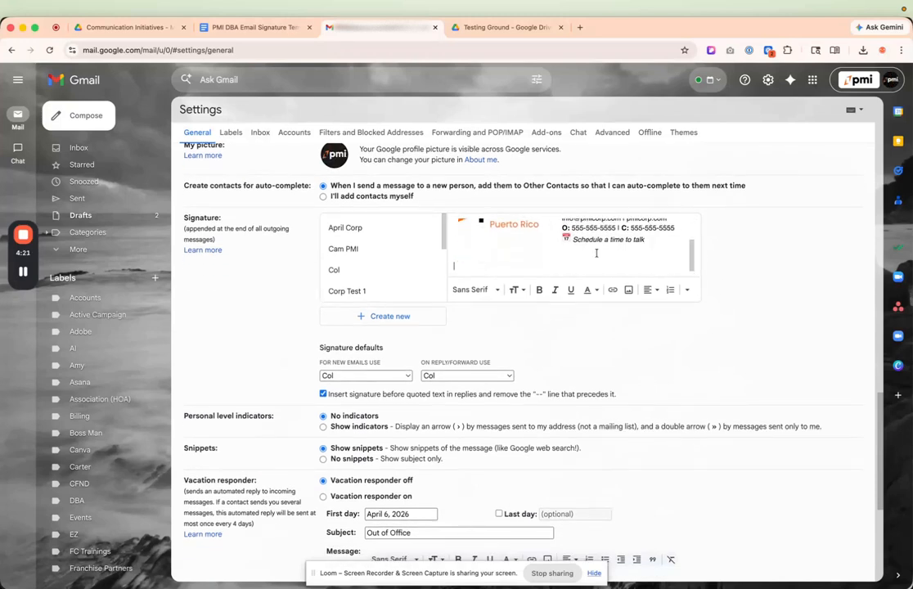
pyautogui.scroll(-5, 649, 407)
pyautogui.click(503, 524)
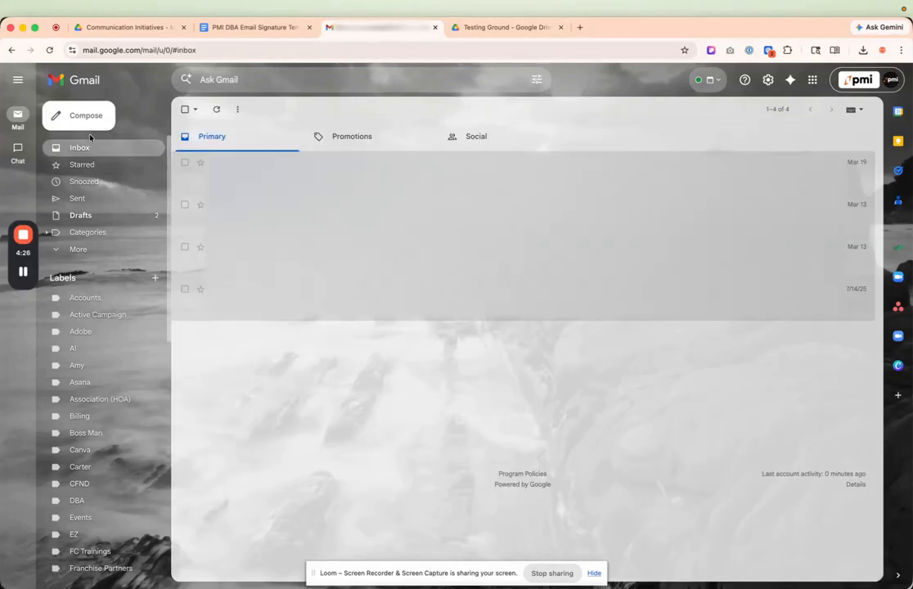
# Compose a new email to the sender's own address with "test" as both the subject and the message text.
pyautogui.click(89, 120)
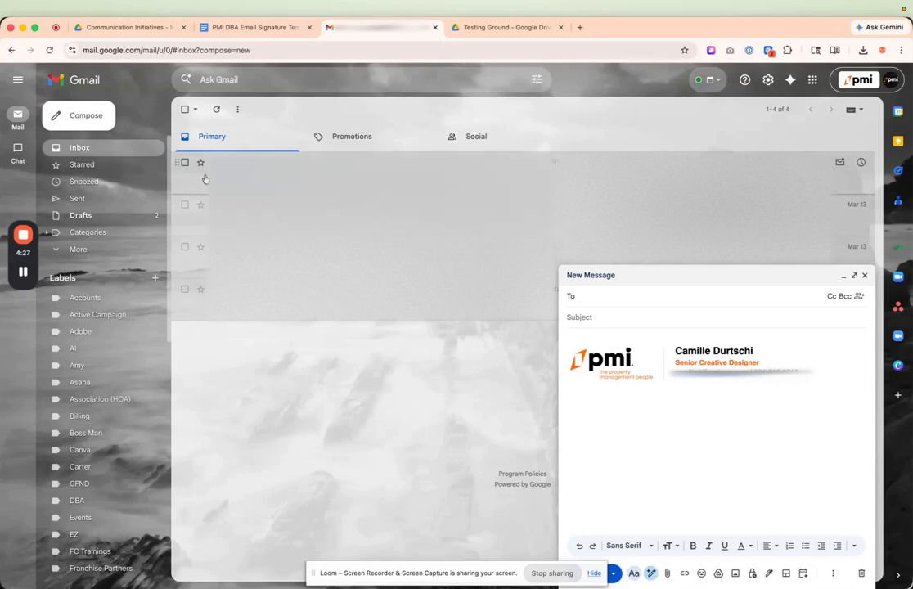
pyautogui.write('cami')
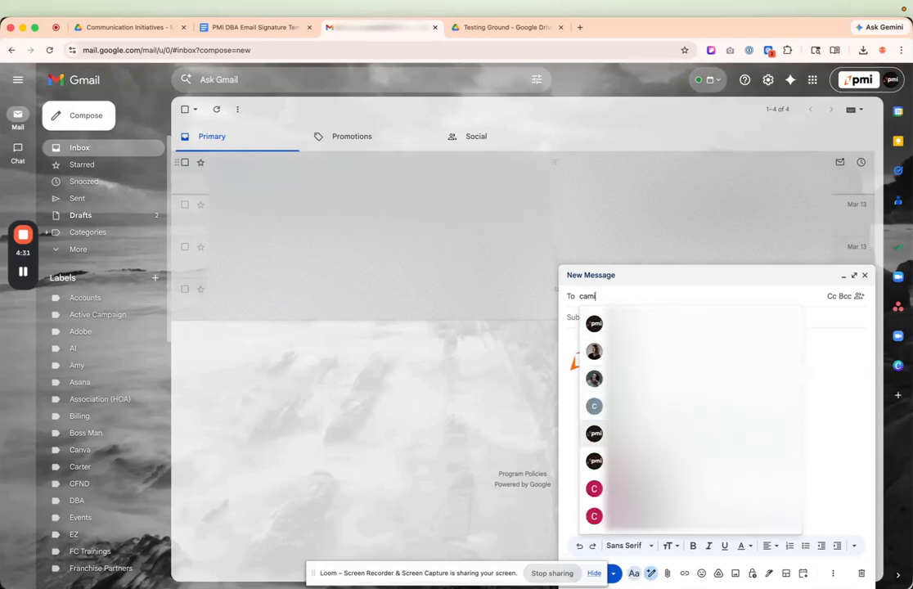
pyautogui.press('Return')
pyautogui.click(607, 329)
pyautogui.write('test')
pyautogui.press('Tab')
pyautogui.write('te')
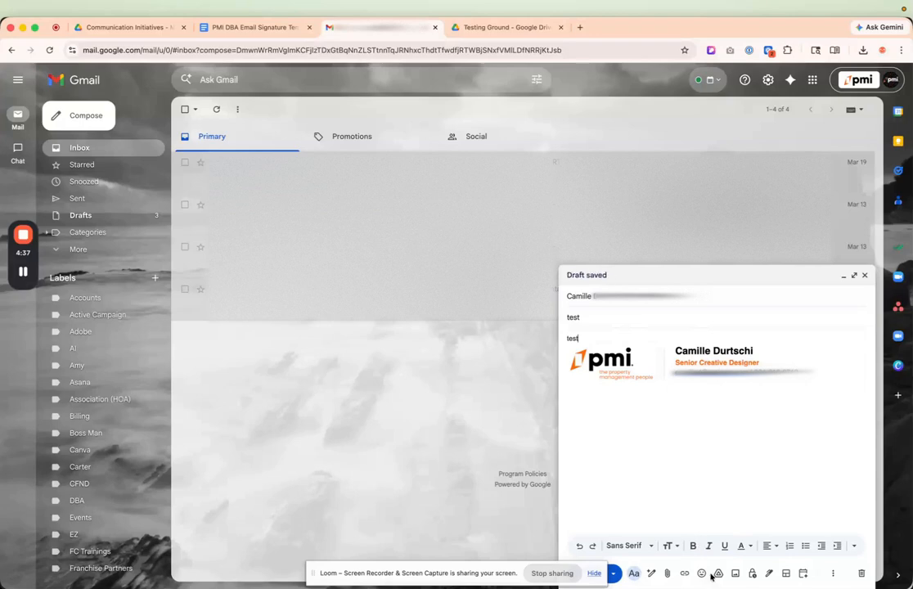
# Replace the message's default signature with "DBA Test" and send the email.
pyautogui.click(770, 575)
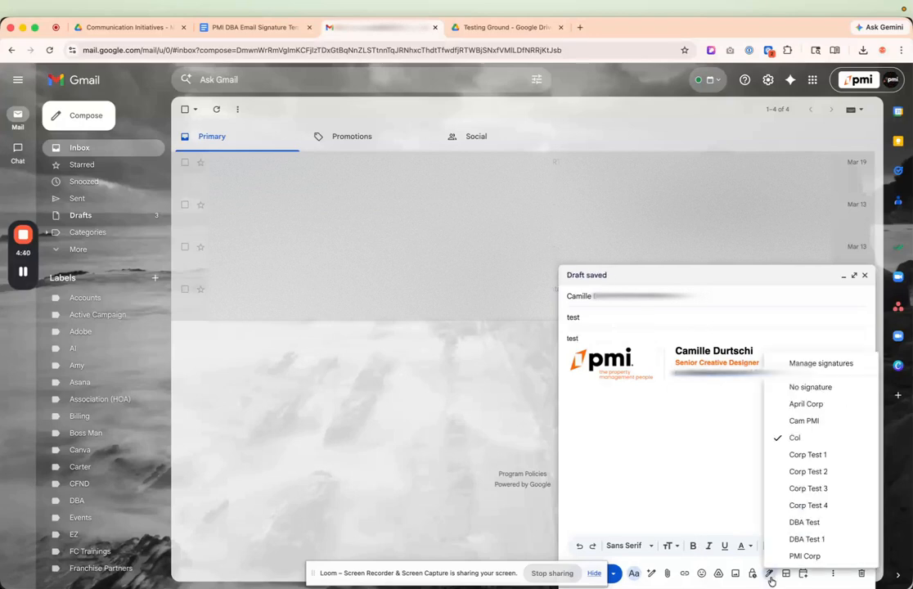
pyautogui.click(822, 541)
pyautogui.click(770, 575)
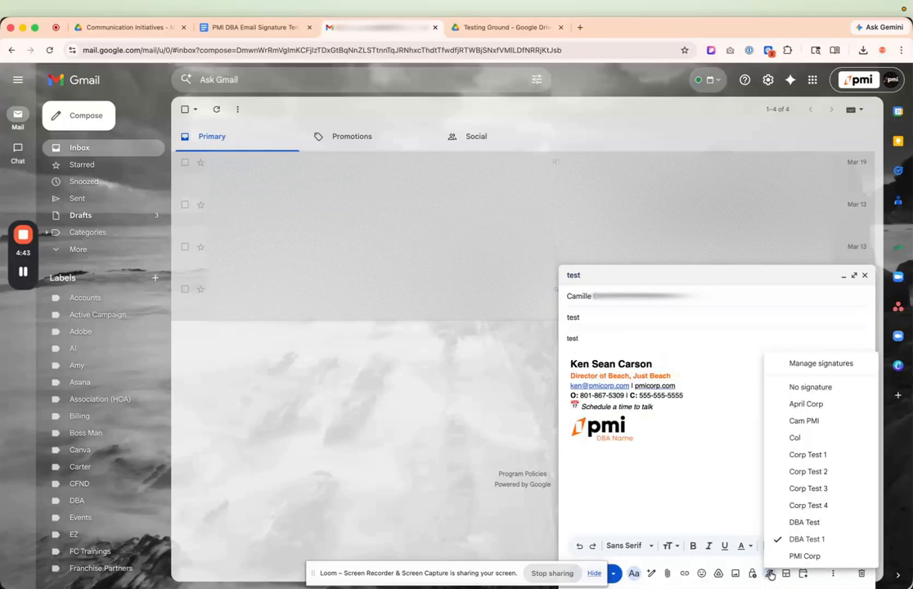
pyautogui.click(828, 523)
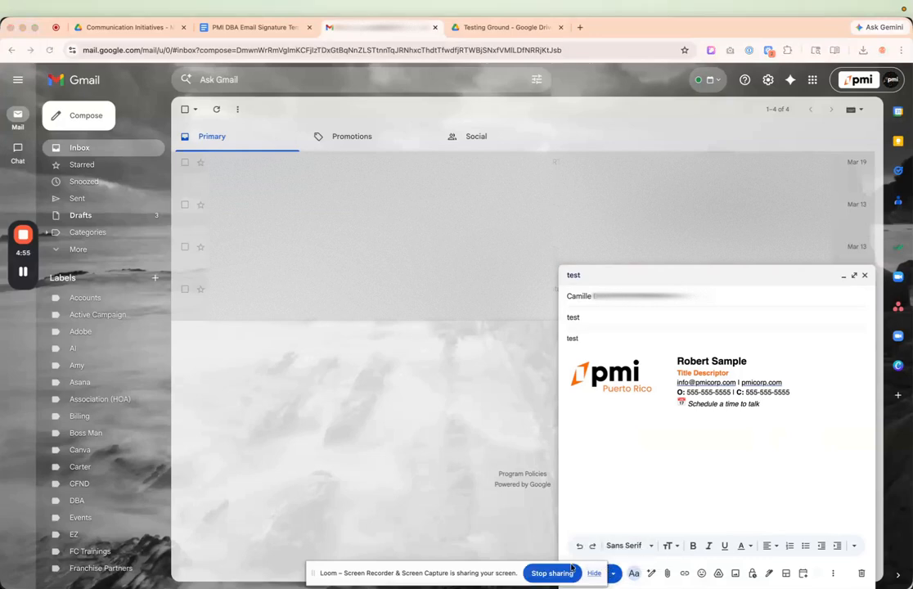
pyautogui.moveTo(493, 572); pyautogui.dragTo(434, 567)
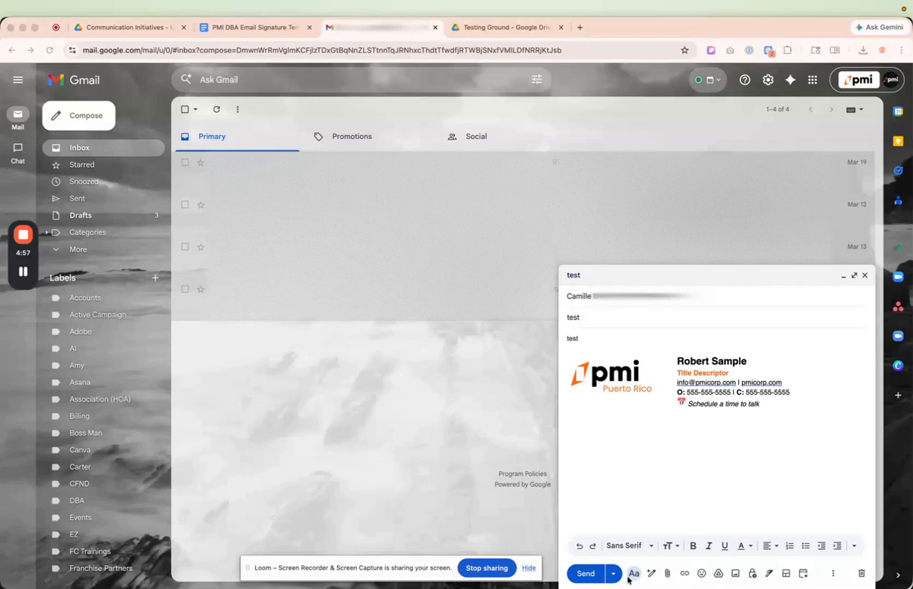
pyautogui.click(586, 574)
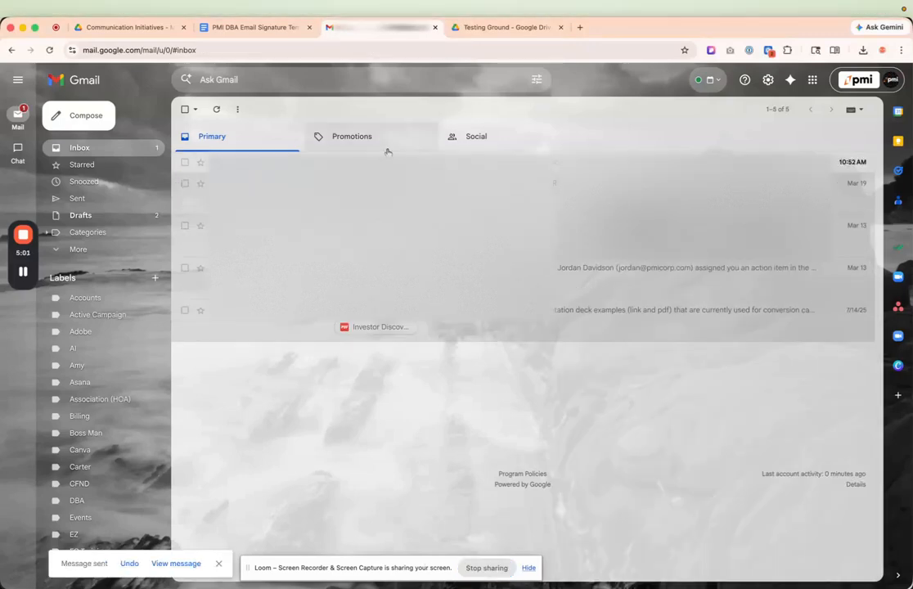
# Open the received test email, check where the signature logo's link leads, and close the opened website.
pyautogui.click(540, 164)
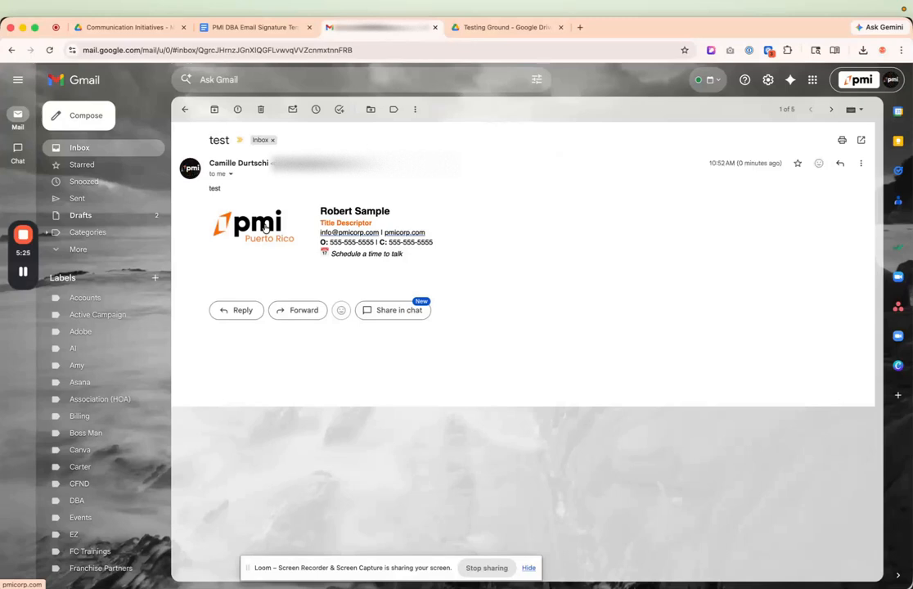
pyautogui.click(265, 229)
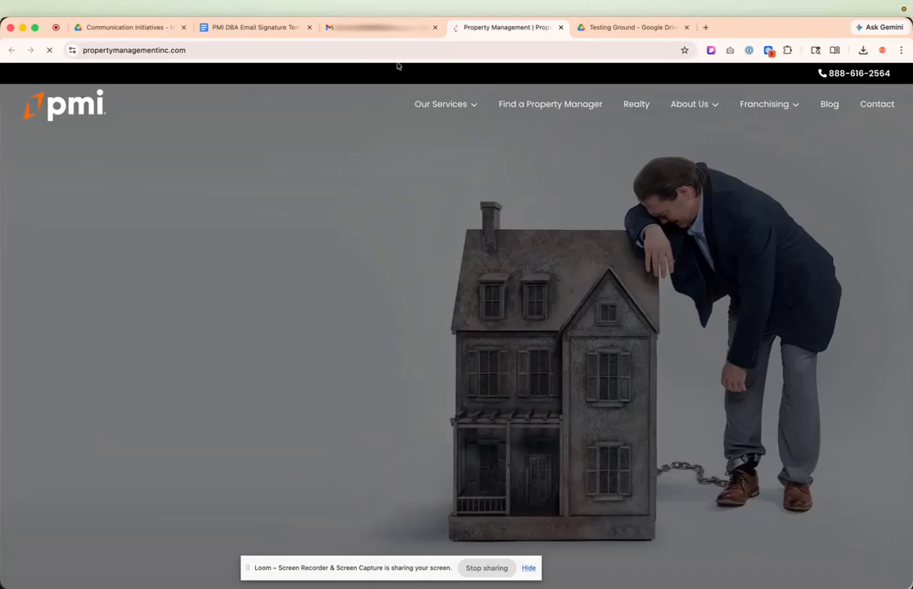
pyautogui.click(561, 27)
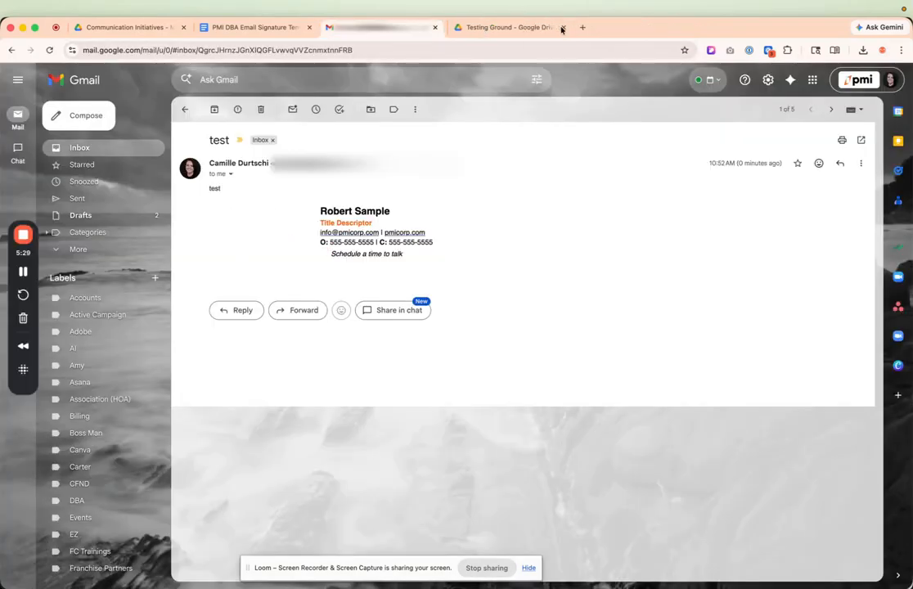